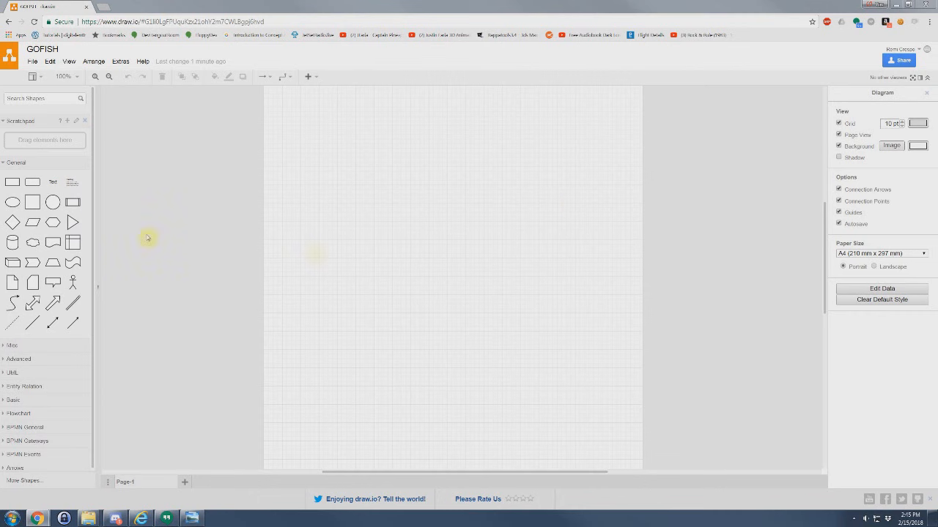
- Add a circle near the upper-left corner of the page and enlarge it
{"action": "mouse_move", "coordinate": [11, 201]}
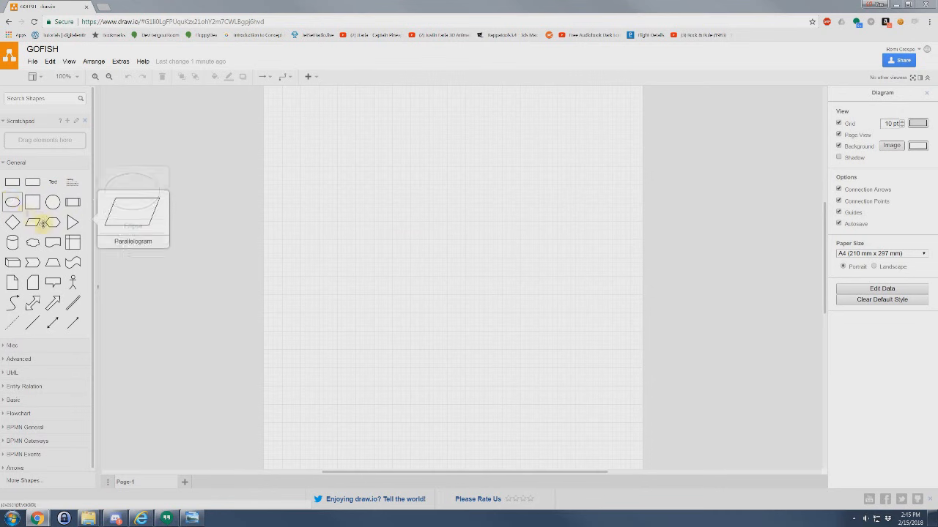
{"action": "mouse_move", "coordinate": [53, 203]}
{"action": "left_click_drag", "start_coordinate": [53, 203], "coordinate": [302, 149]}
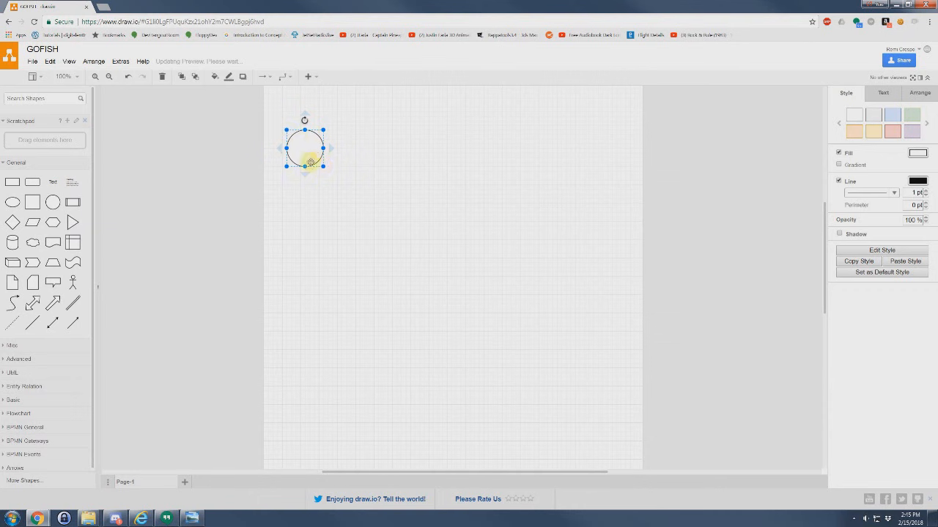
{"action": "left_click_drag", "start_coordinate": [324, 167], "coordinate": [344, 220]}
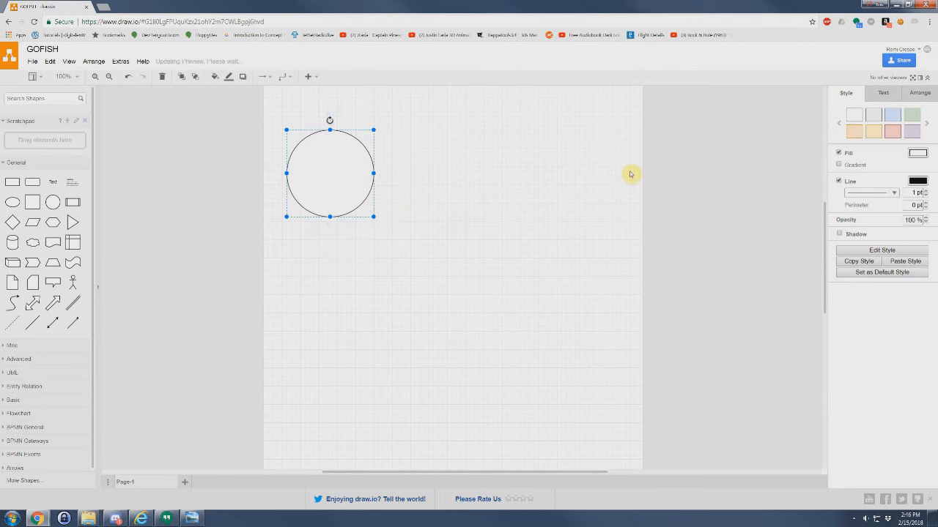
- Move the circle up toward the page's upper-left corner and shrink it slightly
{"action": "left_click_drag", "start_coordinate": [330, 188], "coordinate": [356, 186]}
{"action": "left_click", "coordinate": [513, 194]}
{"action": "left_click", "coordinate": [352, 181]}
{"action": "left_click_drag", "start_coordinate": [352, 181], "coordinate": [343, 166]}
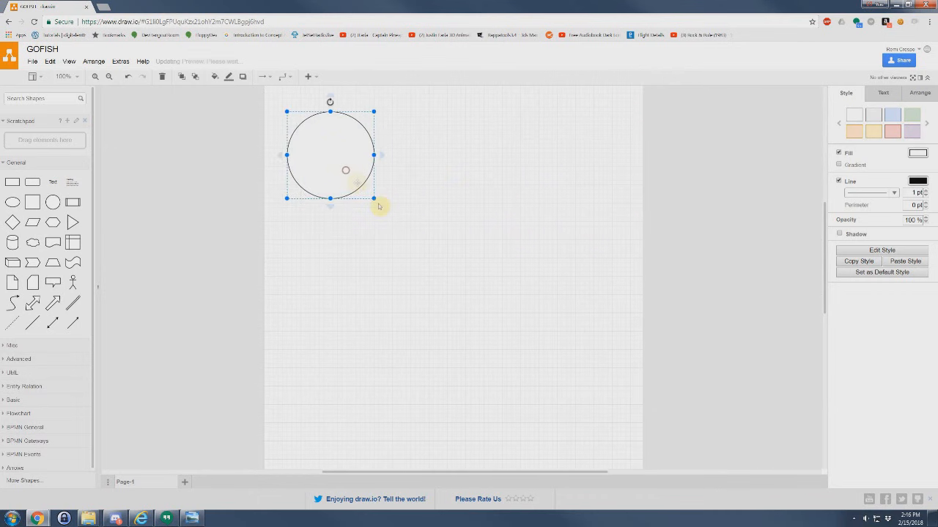
{"action": "left_click_drag", "start_coordinate": [373, 199], "coordinate": [351, 175]}
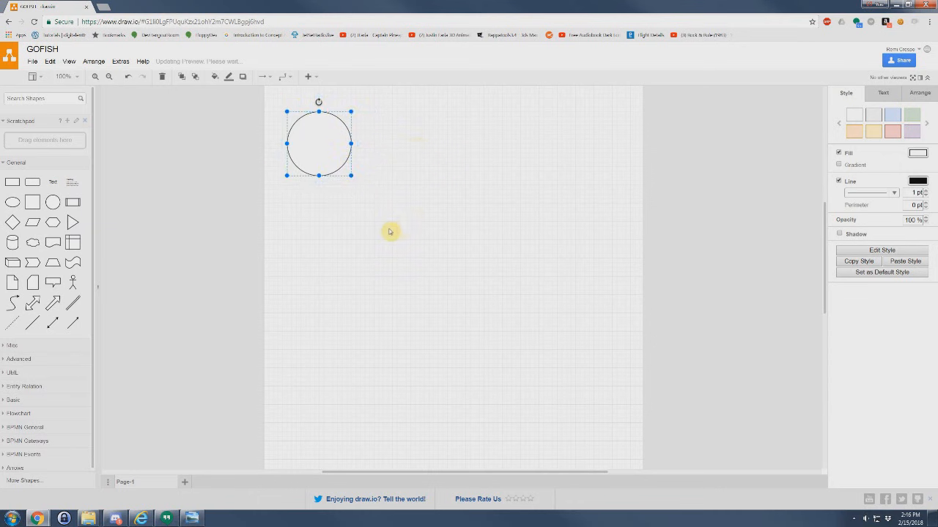
- Label the circle "Start Game" in bold 17 pt text
{"action": "double_click", "coordinate": [315, 143]}
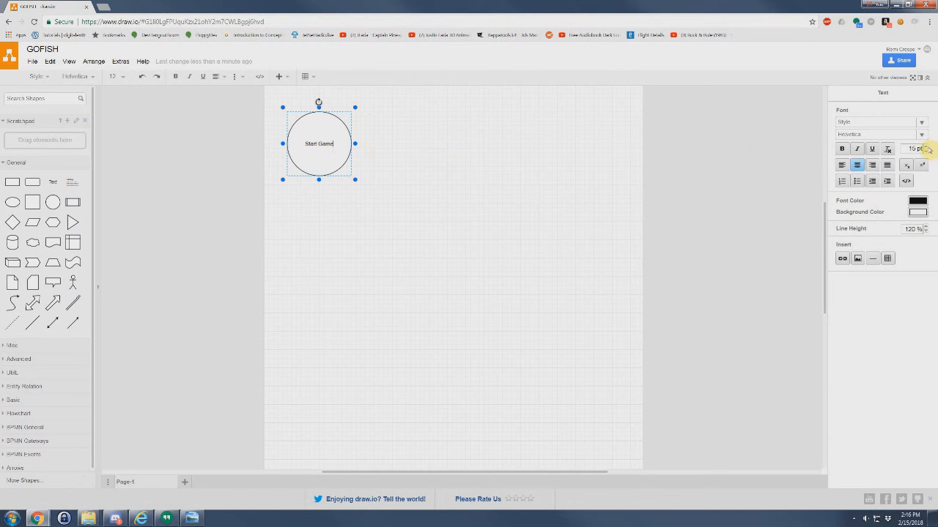
{"action": "left_click", "coordinate": [924, 146]}
{"action": "left_click_drag", "start_coordinate": [306, 148], "coordinate": [352, 144]}
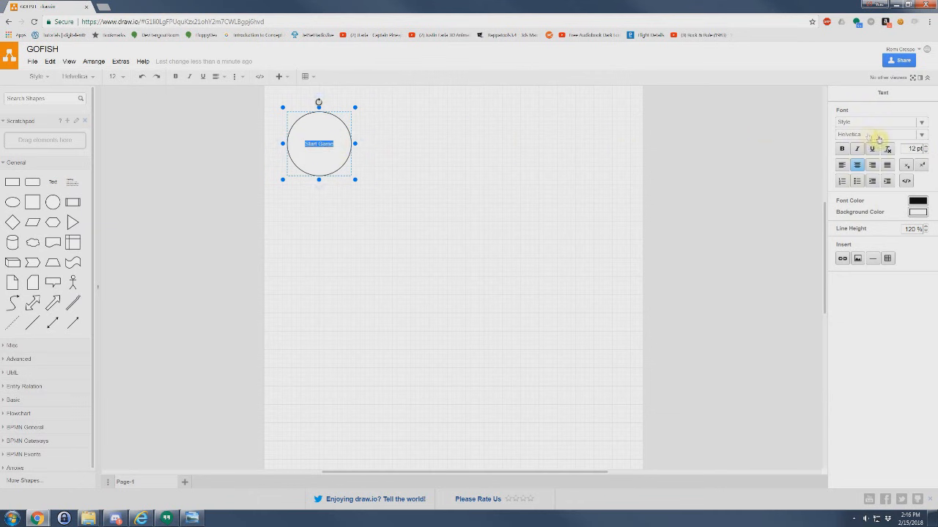
{"action": "left_click", "coordinate": [925, 147]}
{"action": "left_click", "coordinate": [925, 146]}
{"action": "left_click", "coordinate": [924, 146]}
{"action": "left_click", "coordinate": [924, 146]}
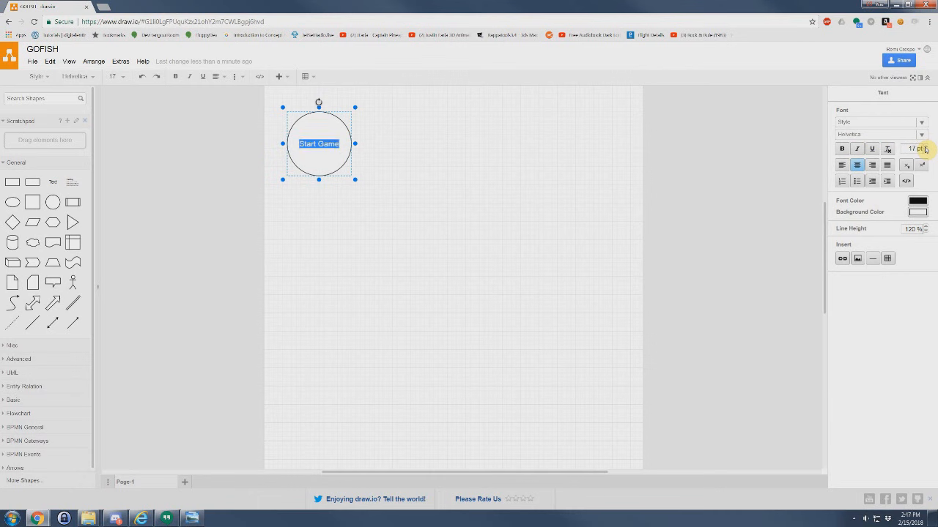
{"action": "left_click", "coordinate": [842, 148]}
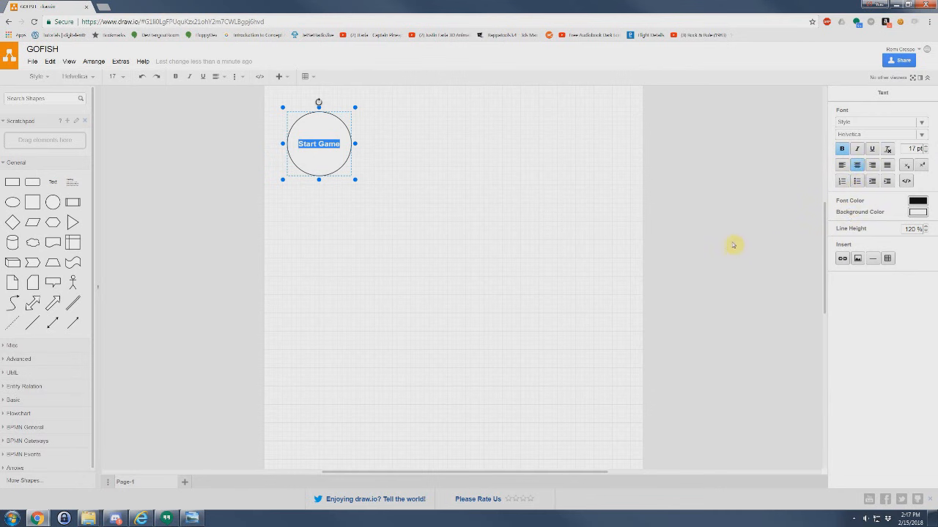
- Extend the circle's label with "the player with the most colorful clothing goes first" and enlarge the circle to fit the text
{"action": "left_click", "coordinate": [340, 150]}
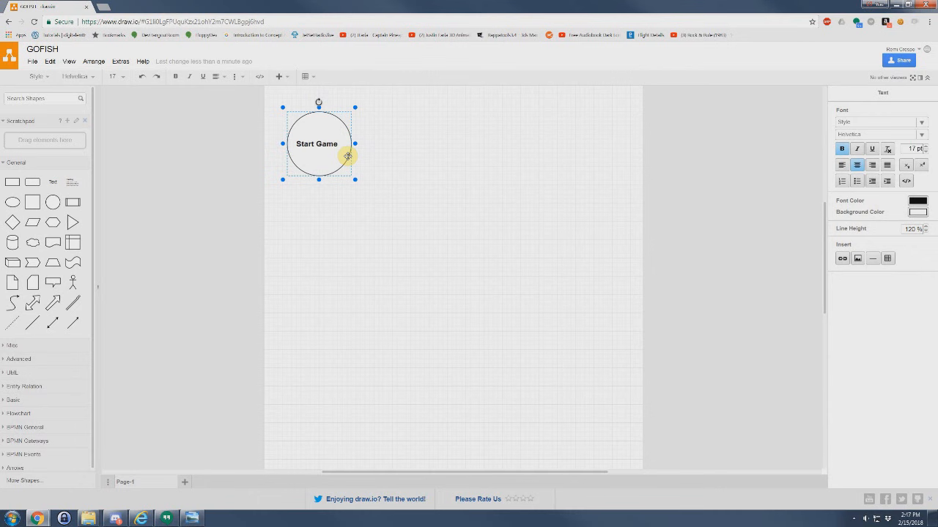
{"action": "type", "text": "Go"}
{"action": "key", "text": "BackSpace"}
{"action": "key", "text": "BackSpace"}
{"action": "key", "text": "BackSpace"}
{"action": "key", "text": "BackSpace"}
{"action": "type", "text": "the player with the most "}
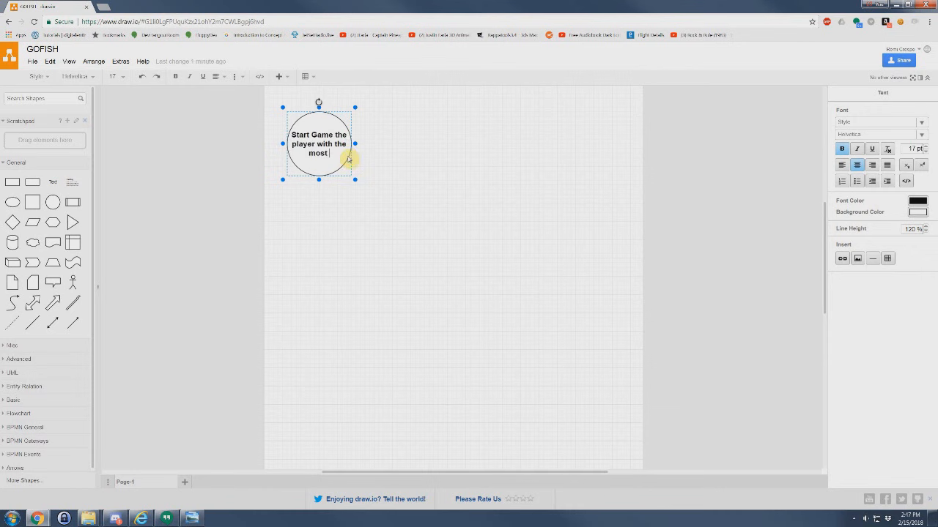
{"action": "type", "text": "colorful clothing goes first"}
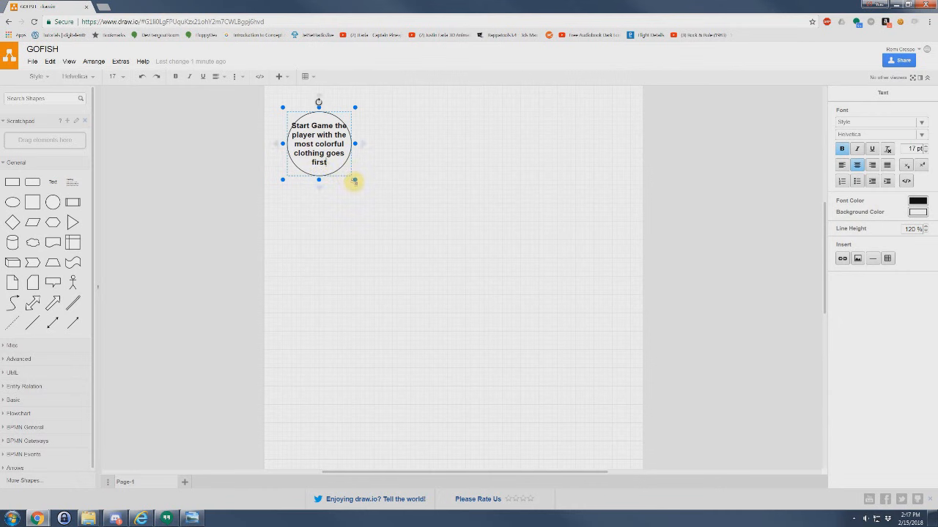
{"action": "left_click_drag", "start_coordinate": [354, 181], "coordinate": [375, 189]}
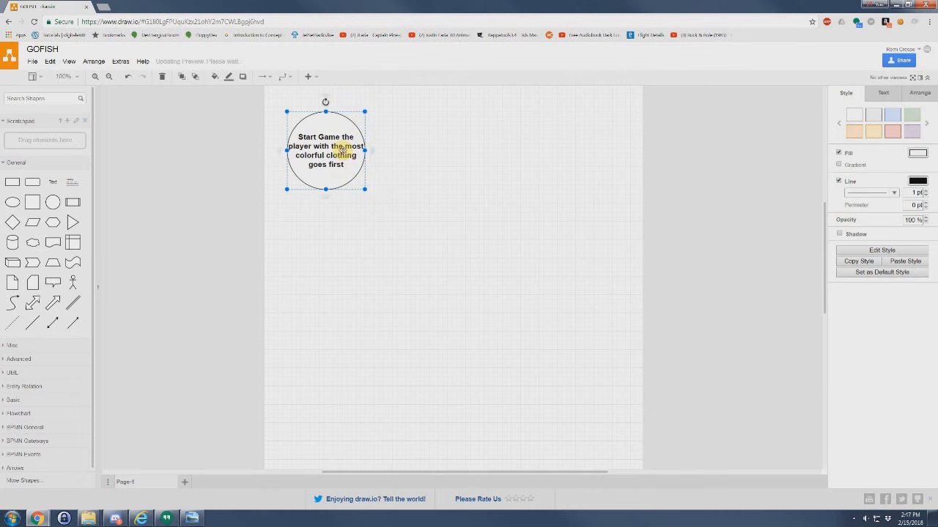
- Try left alignment on the circle's label and restore centre alignment
{"action": "double_click", "coordinate": [341, 148]}
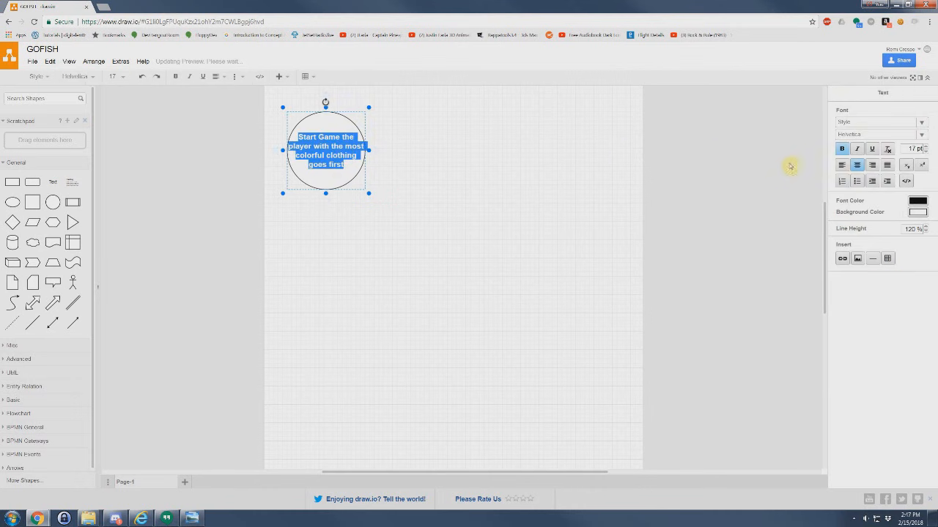
{"action": "left_click", "coordinate": [842, 166]}
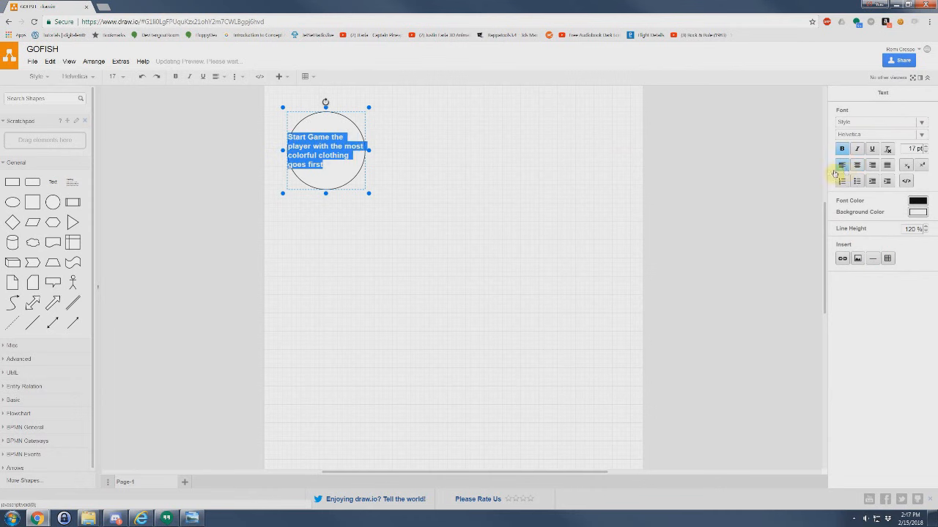
{"action": "left_click", "coordinate": [439, 229]}
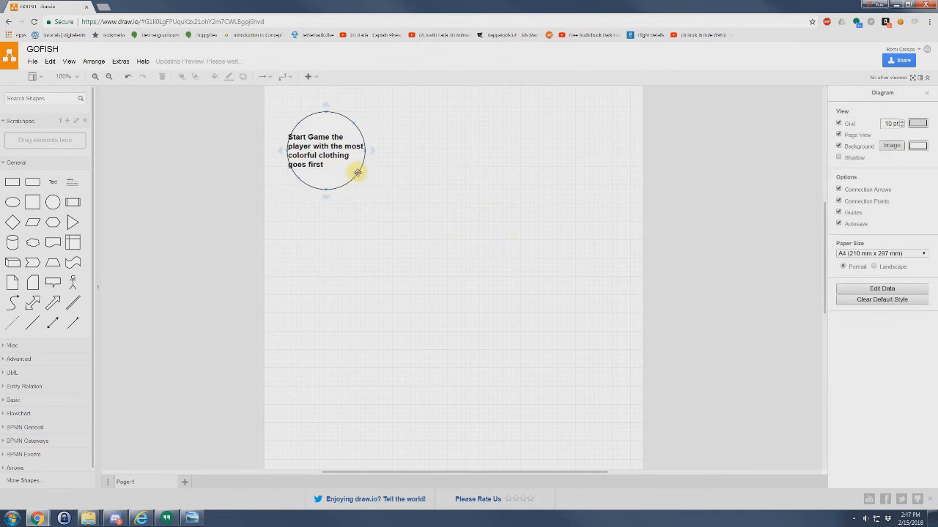
{"action": "left_click", "coordinate": [328, 159]}
{"action": "double_click", "coordinate": [330, 154]}
{"action": "left_click", "coordinate": [857, 165]}
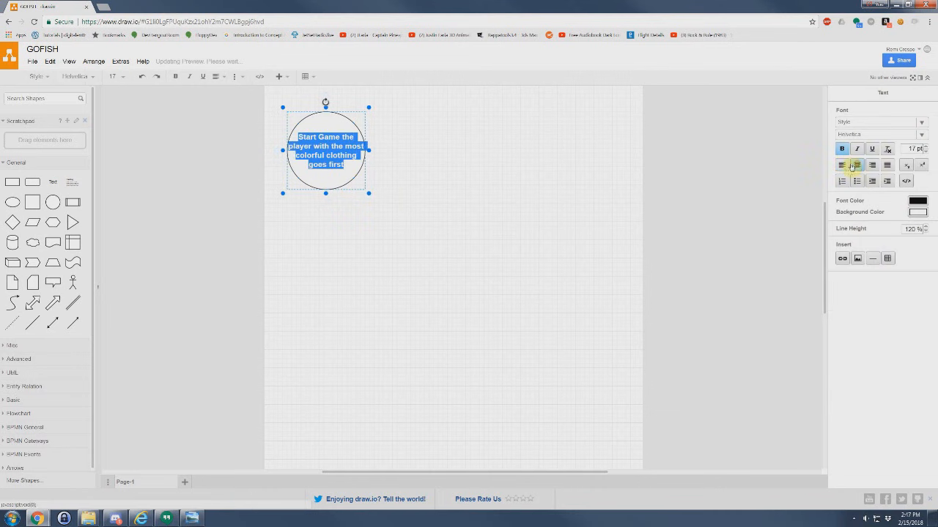
{"action": "left_click", "coordinate": [359, 148]}
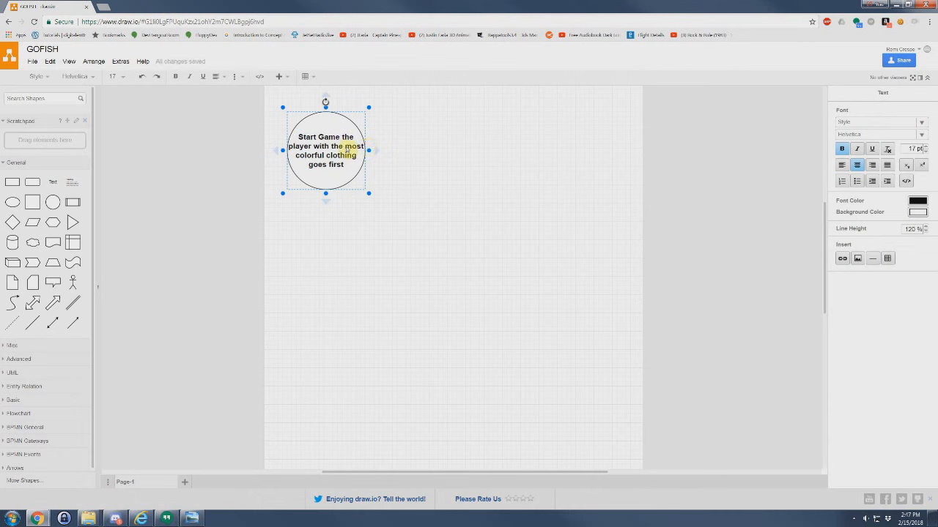
- Delete the added sentence from the circle's label, leaving only "Start Game"
{"action": "key", "text": "Return"}
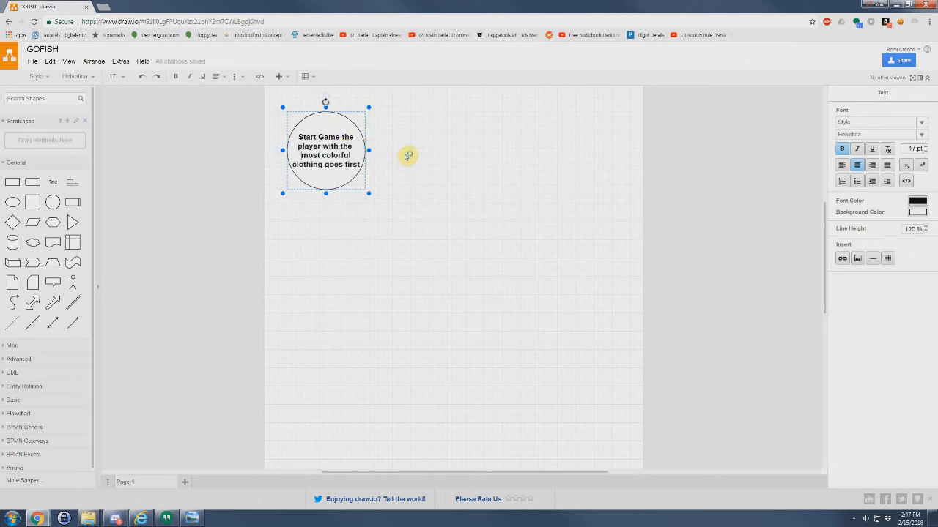
{"action": "left_click_drag", "start_coordinate": [345, 139], "coordinate": [381, 201]}
{"action": "key", "text": "BackSpace"}
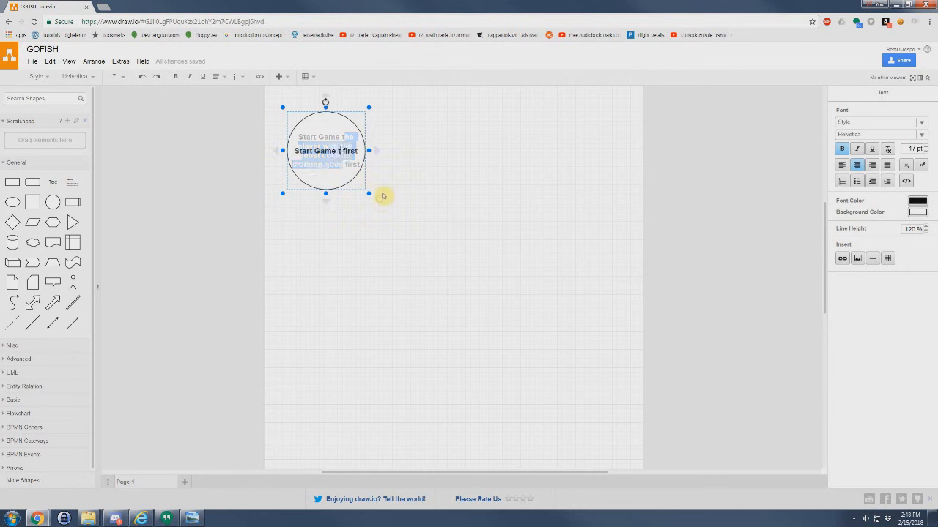
{"action": "key", "text": "Delete"}
{"action": "key", "text": "Delete"}
{"action": "key", "text": "Delete"}
{"action": "key", "text": "Delete"}
{"action": "key", "text": "Delete"}
{"action": "key", "text": "Delete"}
{"action": "key", "text": "BackSpace"}
{"action": "key", "text": "BackSpace"}
{"action": "left_click", "coordinate": [440, 254]}
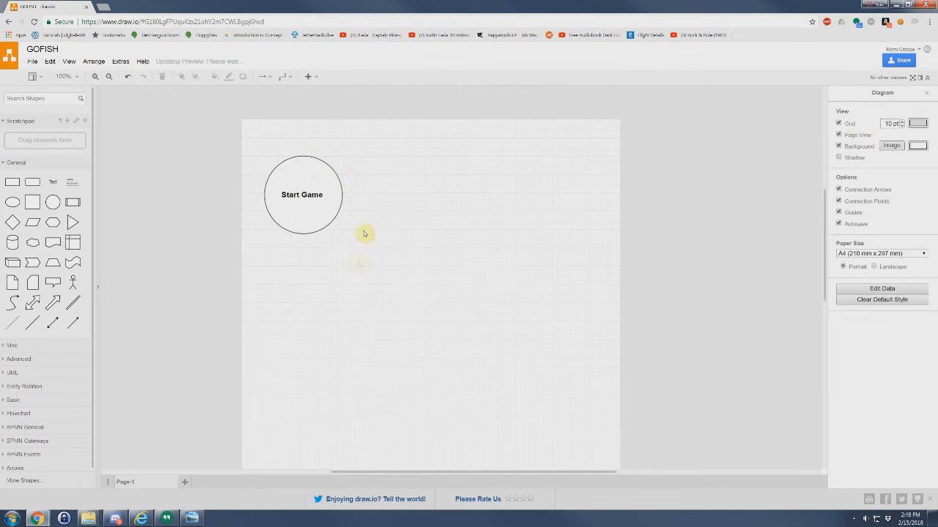
{"action": "left_click", "coordinate": [316, 169]}
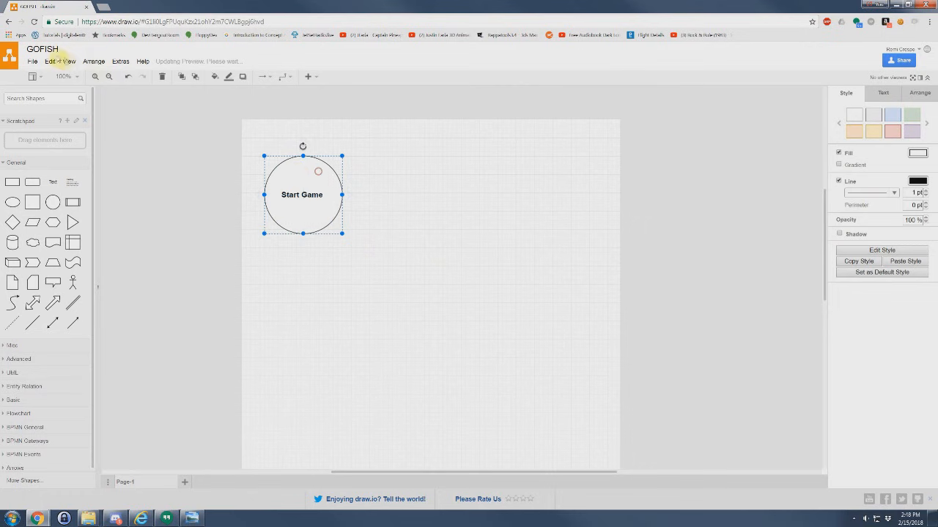
{"action": "left_click", "coordinate": [34, 50]}
{"action": "left_click", "coordinate": [491, 227]}
{"action": "left_click", "coordinate": [361, 229]}
{"action": "left_click", "coordinate": [358, 212]}
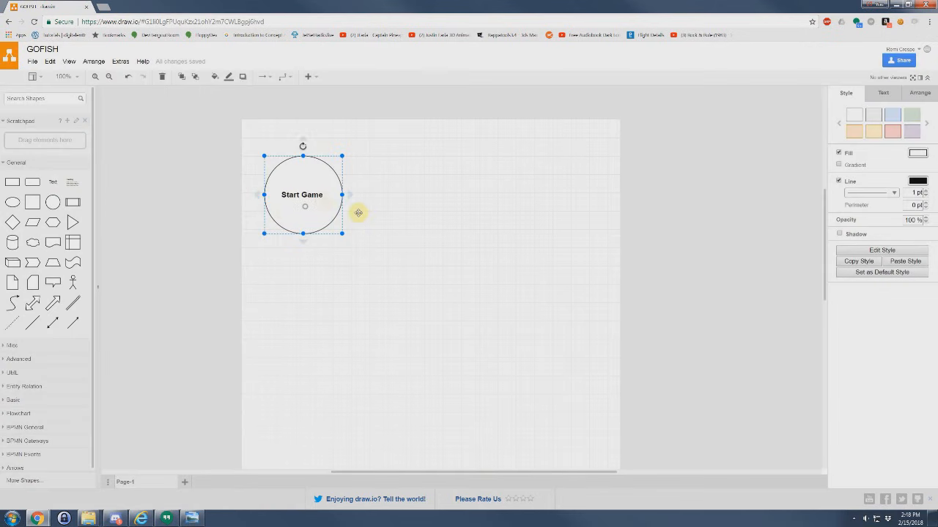
{"action": "mouse_move", "coordinate": [360, 254]}
{"action": "left_mouse_down"}
{"action": "mouse_move", "coordinate": [435, 227]}
{"action": "mouse_move", "coordinate": [414, 247]}
{"action": "left_mouse_up"}
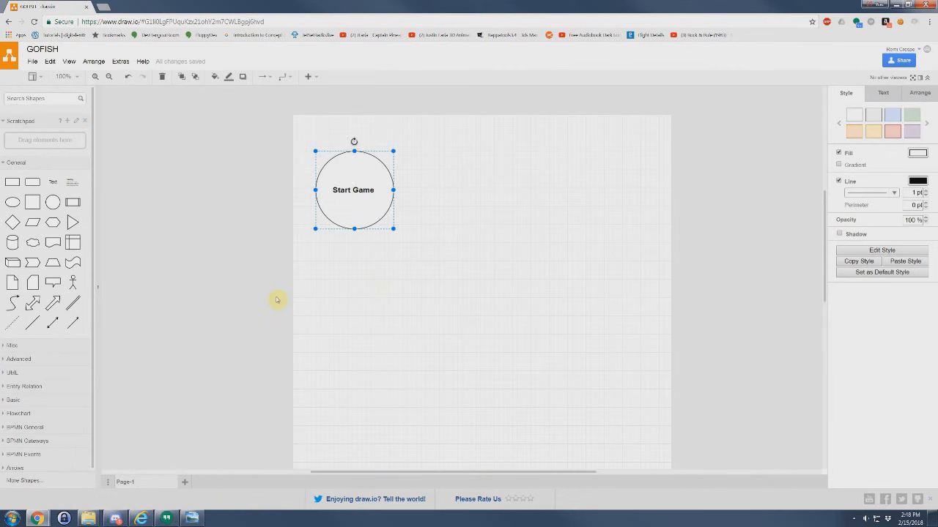
{"action": "left_click", "coordinate": [192, 518]}
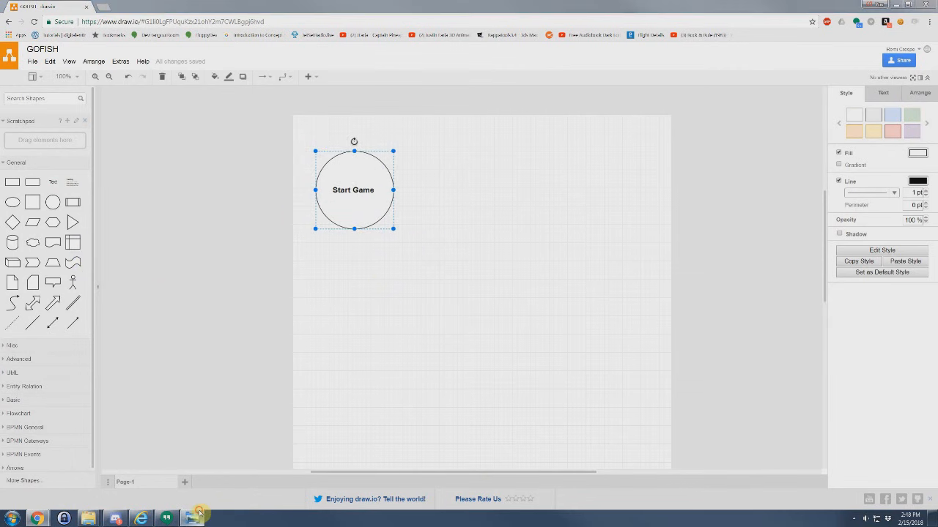
{"action": "left_click", "coordinate": [893, 4]}
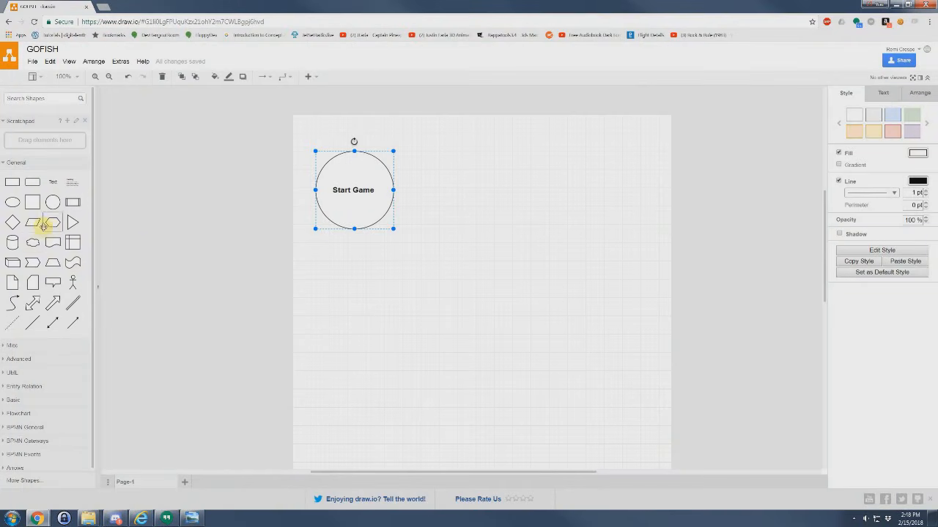
- Add a rectangle beside the Start Game circle, enlarge it, and label it "Nominate a dealer"
{"action": "left_click_drag", "start_coordinate": [13, 182], "coordinate": [437, 178]}
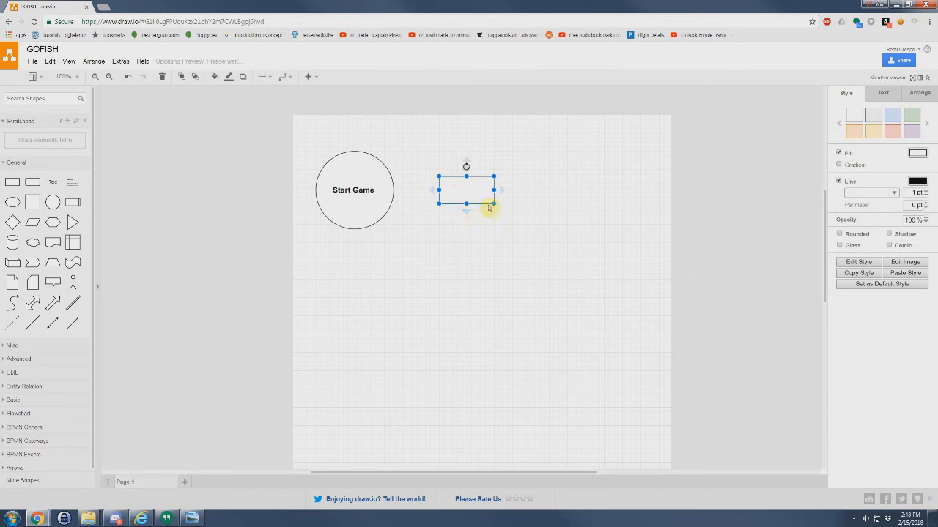
{"action": "mouse_move", "coordinate": [490, 204]}
{"action": "left_mouse_down"}
{"action": "mouse_move", "coordinate": [540, 229]}
{"action": "mouse_move", "coordinate": [488, 194]}
{"action": "left_mouse_up"}
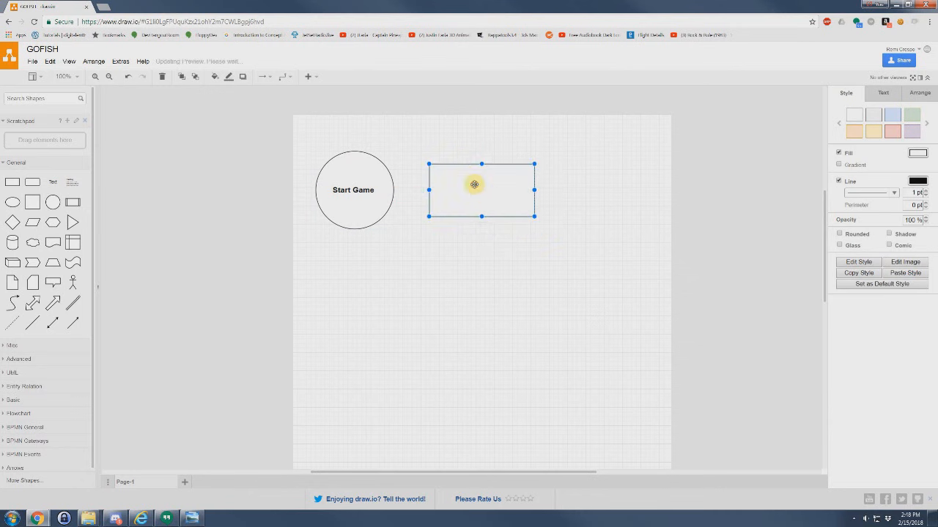
{"action": "double_click", "coordinate": [474, 185]}
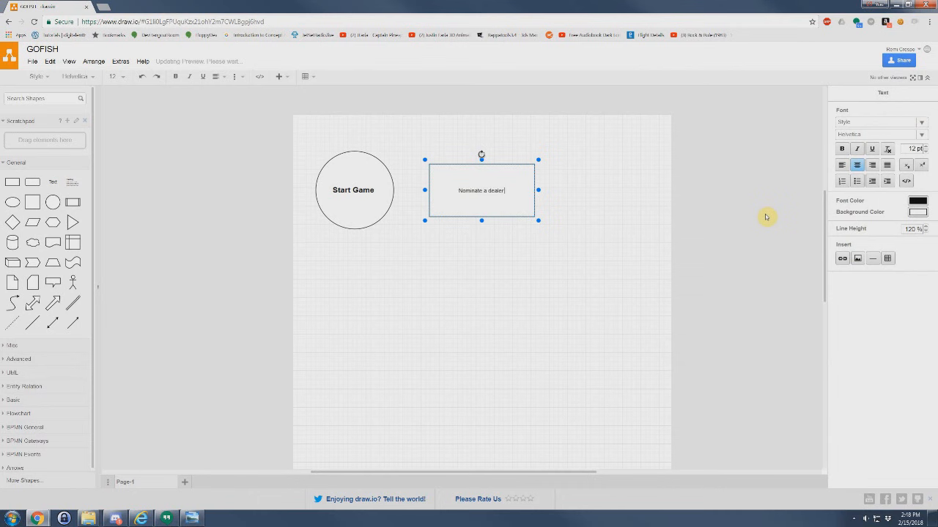
- Increase the font size of the rectangle's whole label and make it bold
{"action": "key", "text": "ctrl+a"}
{"action": "left_click", "coordinate": [925, 146]}
{"action": "left_click", "coordinate": [925, 146]}
{"action": "left_click", "coordinate": [926, 147]}
{"action": "left_click", "coordinate": [925, 146]}
{"action": "left_click", "coordinate": [925, 146]}
{"action": "left_click", "coordinate": [925, 146]}
{"action": "left_click", "coordinate": [842, 149]}
{"action": "left_click", "coordinate": [565, 245]}
- Move the "Nominate a dealer" rectangle farther from the circle, keeping it roughly level with the circle's centre
{"action": "left_click", "coordinate": [534, 192]}
{"action": "left_click_drag", "start_coordinate": [534, 192], "coordinate": [535, 210]}
{"action": "left_click", "coordinate": [569, 213]}
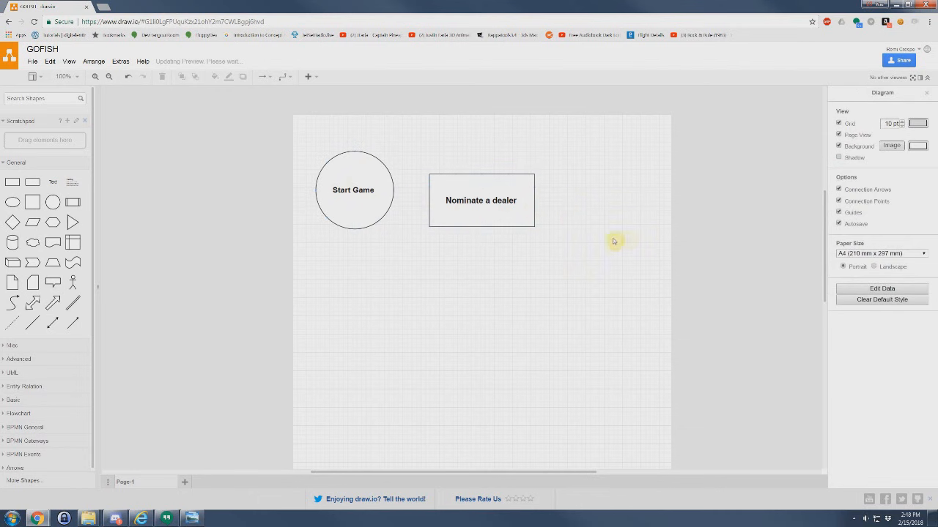
{"action": "left_click_drag", "start_coordinate": [513, 222], "coordinate": [538, 212]}
- Draw a connector arrow from the Start Game circle to the "Nominate a dealer" rectangle
{"action": "left_click", "coordinate": [377, 183]}
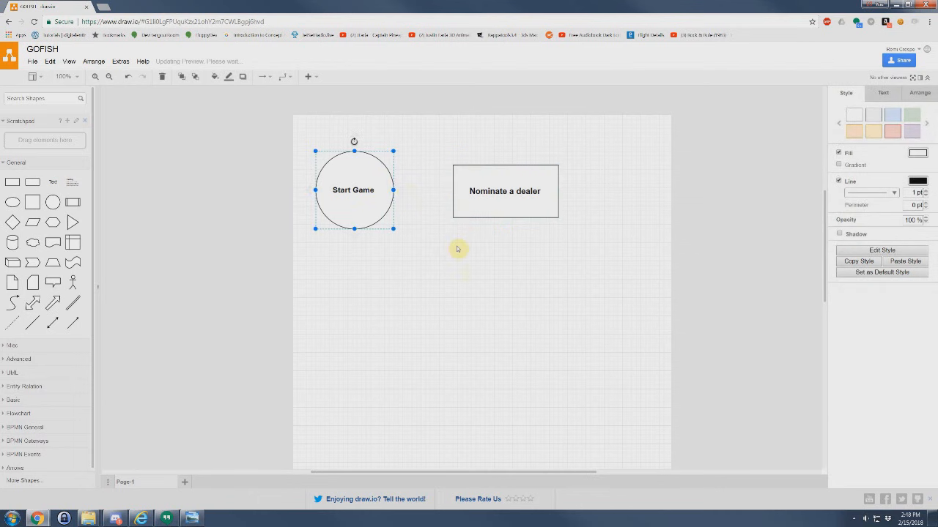
{"action": "left_click", "coordinate": [526, 258]}
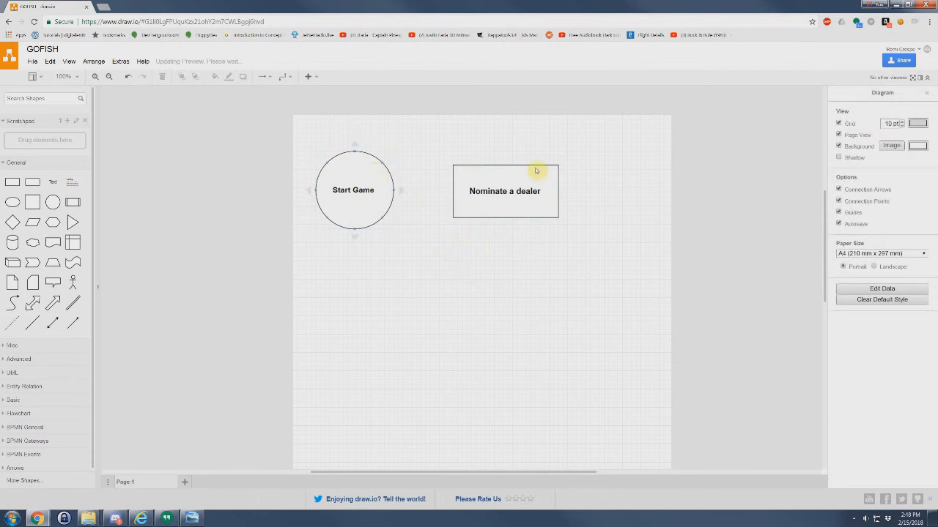
{"action": "left_click", "coordinate": [501, 185]}
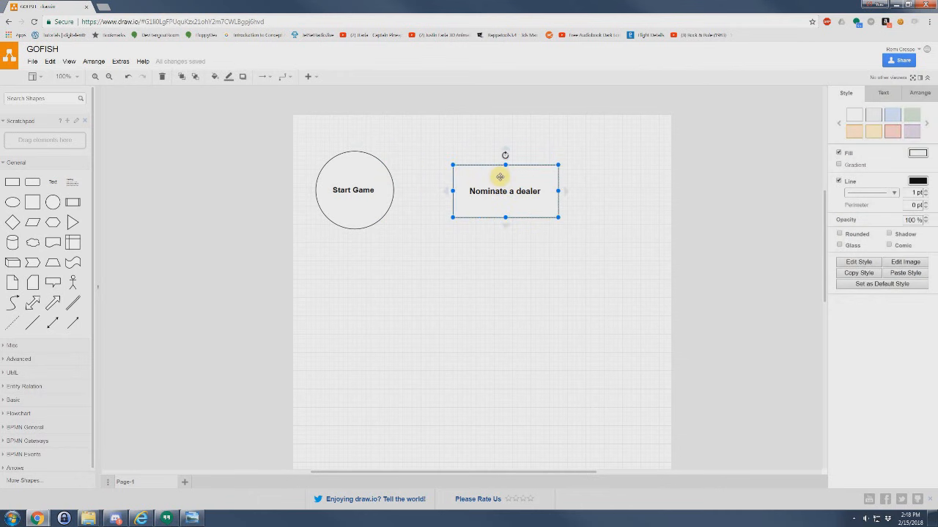
{"action": "left_click", "coordinate": [369, 173]}
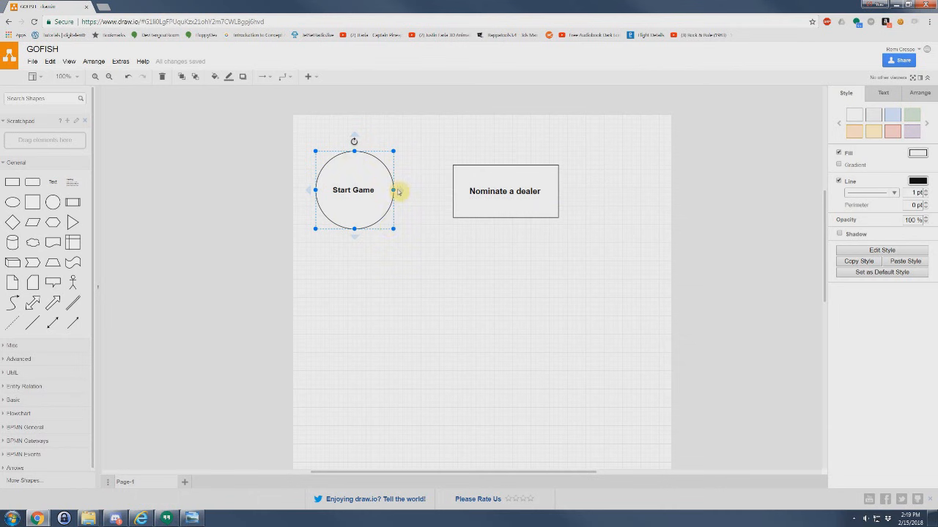
{"action": "left_click_drag", "start_coordinate": [402, 190], "coordinate": [477, 192]}
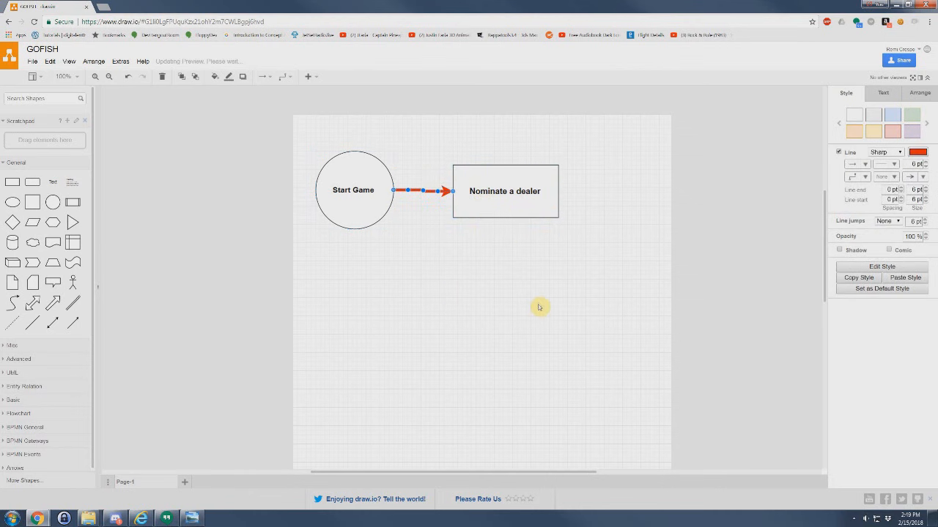
- Move the "Nominate a dealer" rectangle slightly farther from the Start Game circle, level with the circle's centre
{"action": "left_click", "coordinate": [574, 276]}
{"action": "left_click", "coordinate": [504, 171]}
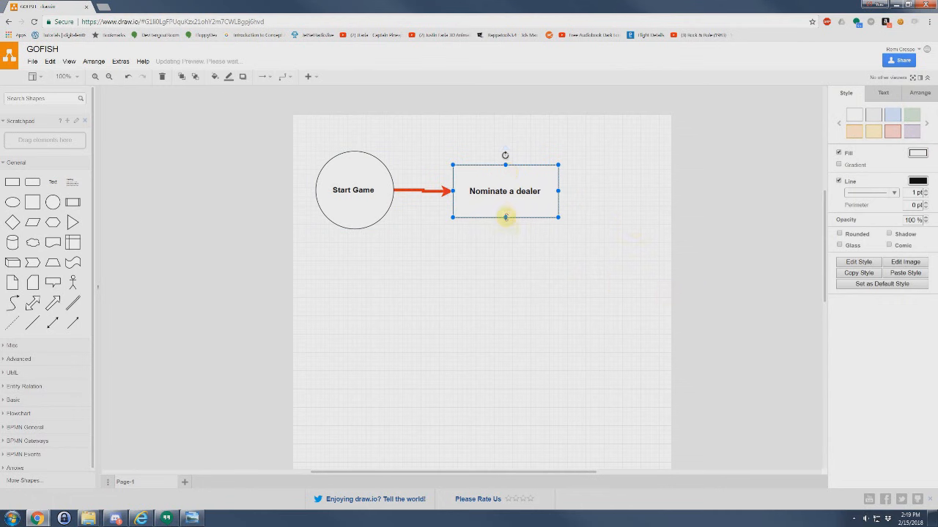
{"action": "mouse_move", "coordinate": [505, 201]}
{"action": "left_mouse_down"}
{"action": "mouse_move", "coordinate": [583, 201]}
{"action": "mouse_move", "coordinate": [522, 316]}
{"action": "mouse_move", "coordinate": [373, 319]}
{"action": "mouse_move", "coordinate": [540, 183]}
{"action": "mouse_move", "coordinate": [496, 219]}
{"action": "mouse_move", "coordinate": [503, 234]}
{"action": "mouse_move", "coordinate": [518, 202]}
{"action": "left_mouse_up"}
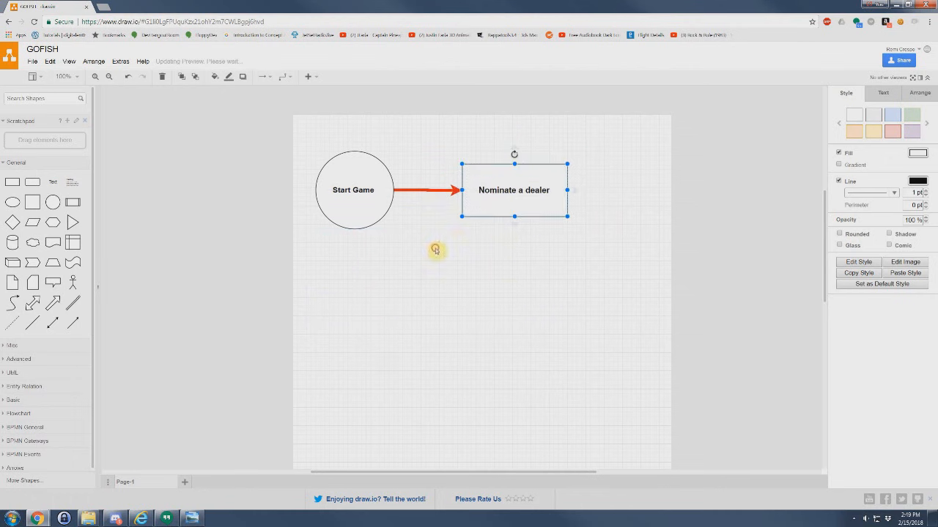
- Reroute the connector so it leaves the underside of the Start Game circle, and delete that connector
{"action": "left_click", "coordinate": [436, 251]}
{"action": "left_click", "coordinate": [434, 191]}
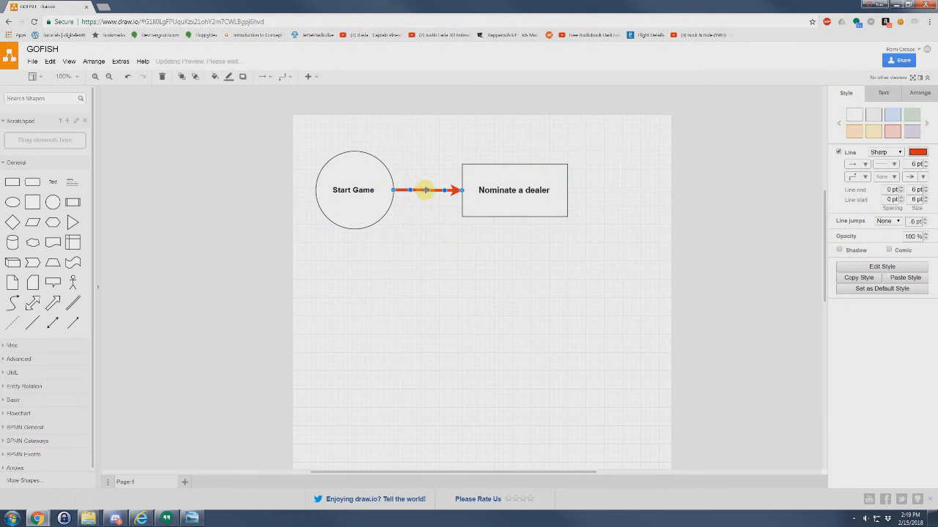
{"action": "left_click_drag", "start_coordinate": [429, 191], "coordinate": [439, 151]}
{"action": "left_click_drag", "start_coordinate": [412, 191], "coordinate": [425, 252]}
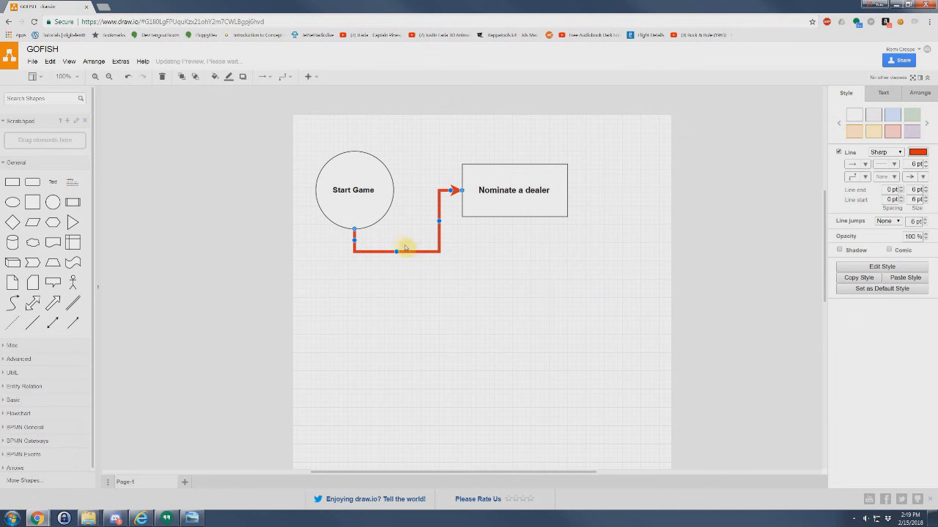
{"action": "key", "text": "Delete"}
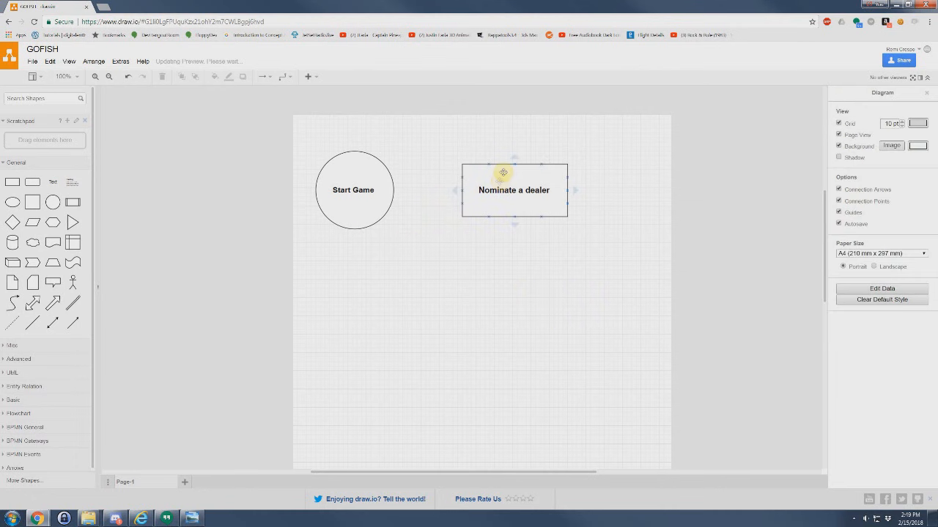
- Move the "Nominate a dealer" rectangle well away from the circle and draw a loose horizontal arrow from the Start Game circle
{"action": "left_click_drag", "start_coordinate": [504, 172], "coordinate": [664, 169]}
{"action": "left_click", "coordinate": [388, 188]}
{"action": "left_click", "coordinate": [353, 191]}
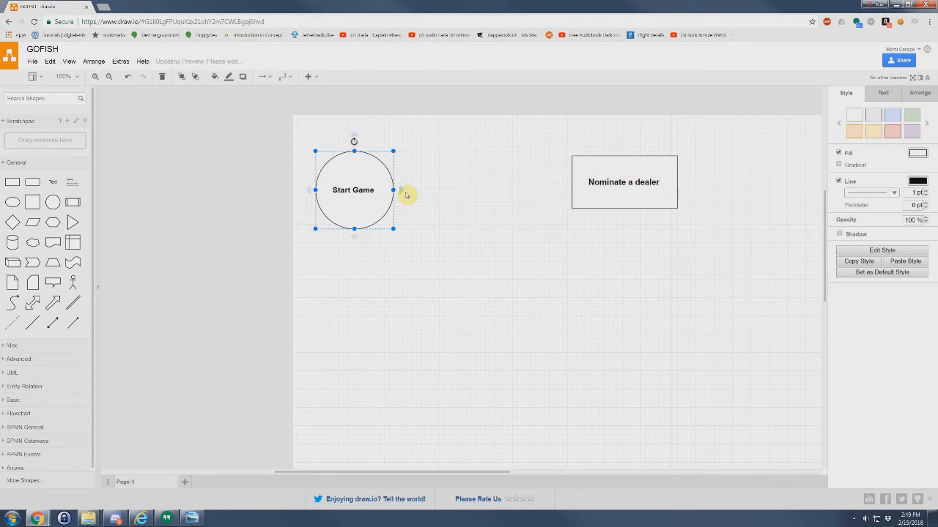
{"action": "left_click_drag", "start_coordinate": [402, 190], "coordinate": [502, 190]}
{"action": "left_click", "coordinate": [573, 281]}
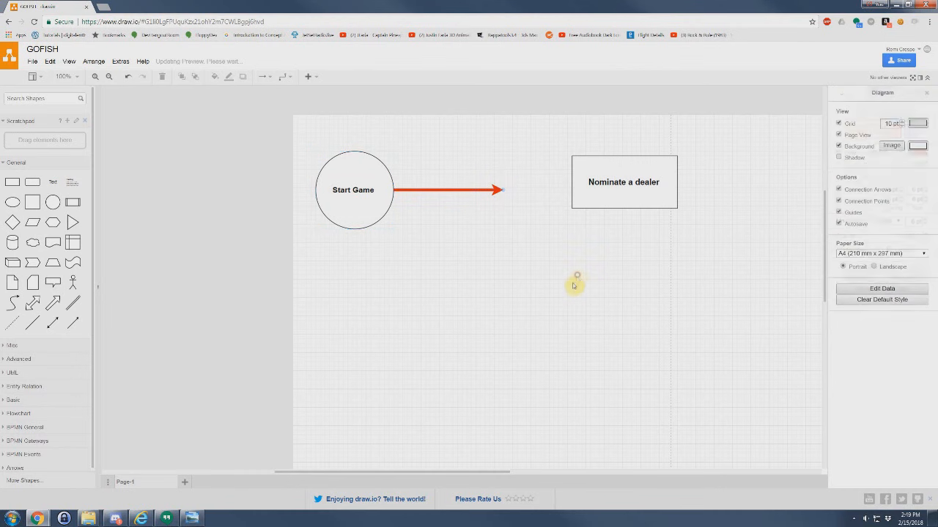
- Move the "Nominate a dealer" rectangle lower and add an enlarged rectangle labelled "info" at the loose arrow's tip
{"action": "left_click_drag", "start_coordinate": [624, 197], "coordinate": [624, 347]}
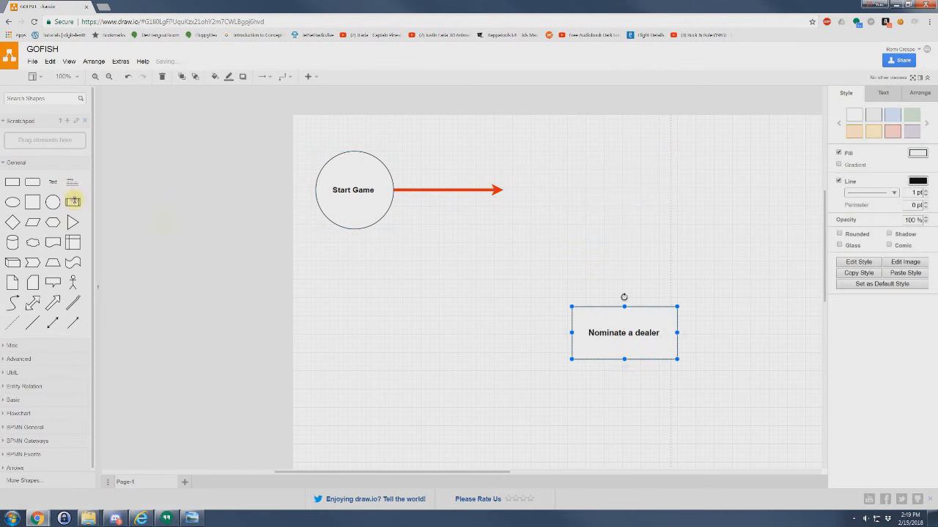
{"action": "left_click_drag", "start_coordinate": [20, 189], "coordinate": [502, 184]}
{"action": "left_click_drag", "start_coordinate": [557, 206], "coordinate": [651, 262]}
{"action": "double_click", "coordinate": [551, 206]}
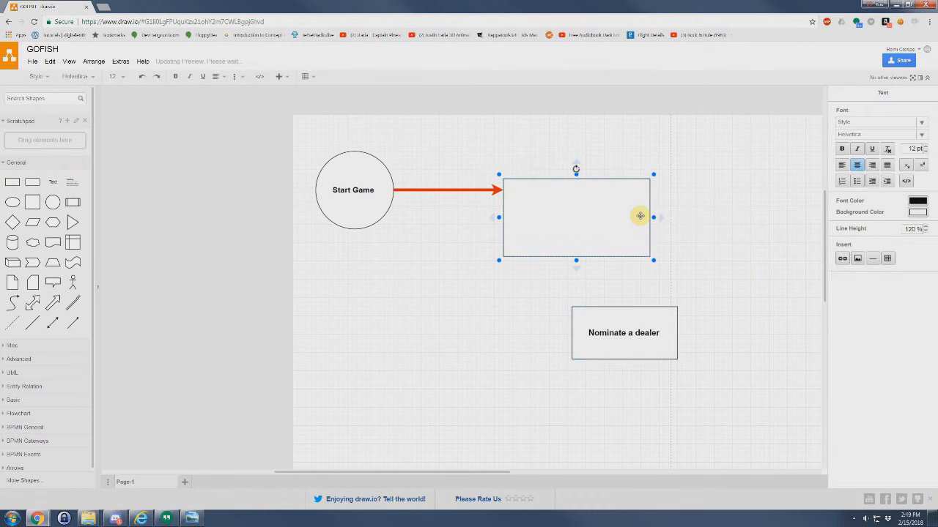
{"action": "left_click", "coordinate": [479, 242]}
- Move the "info" rectangle away from the arrow's tip and delete it
{"action": "left_click_drag", "start_coordinate": [531, 243], "coordinate": [659, 182]}
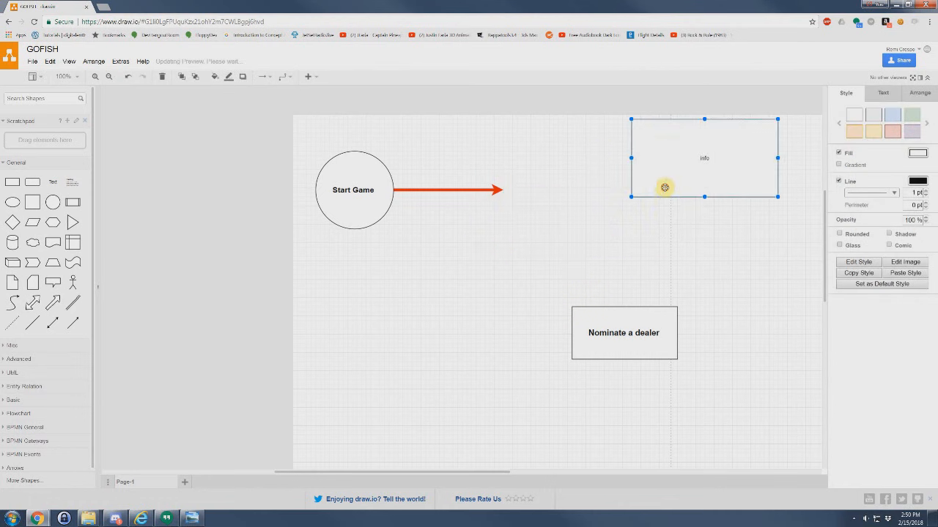
{"action": "type", "text": "z"}
{"action": "key", "text": "ctrl+z"}
{"action": "key", "text": "ctrl+z"}
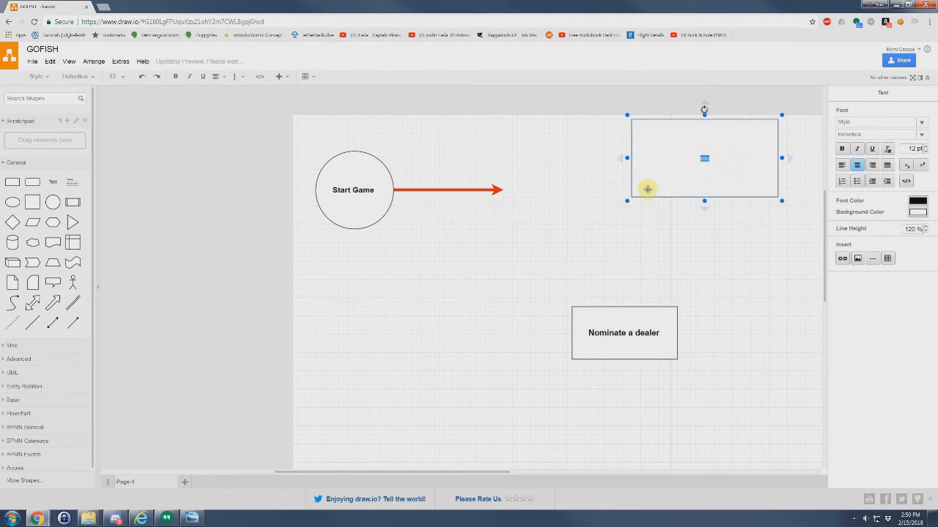
{"action": "key", "text": "Delete"}
{"action": "left_click_drag", "start_coordinate": [556, 160], "coordinate": [501, 218]}
{"action": "left_click", "coordinate": [380, 181]}
{"action": "left_click", "coordinate": [437, 189]}
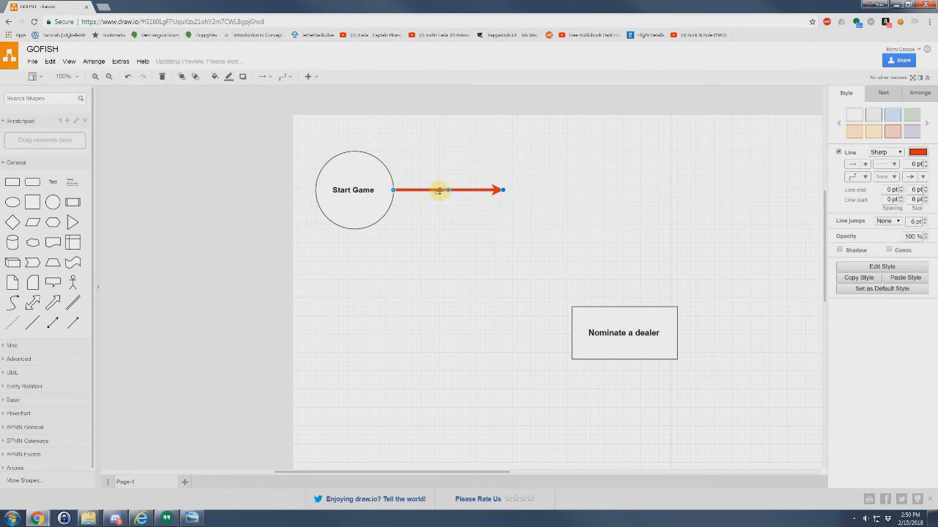
- Move the "Nominate a dealer" rectangle back beside the arrow's tip and delete the loose arrow
{"action": "left_click", "coordinate": [624, 332]}
{"action": "left_click_drag", "start_coordinate": [624, 332], "coordinate": [568, 185]}
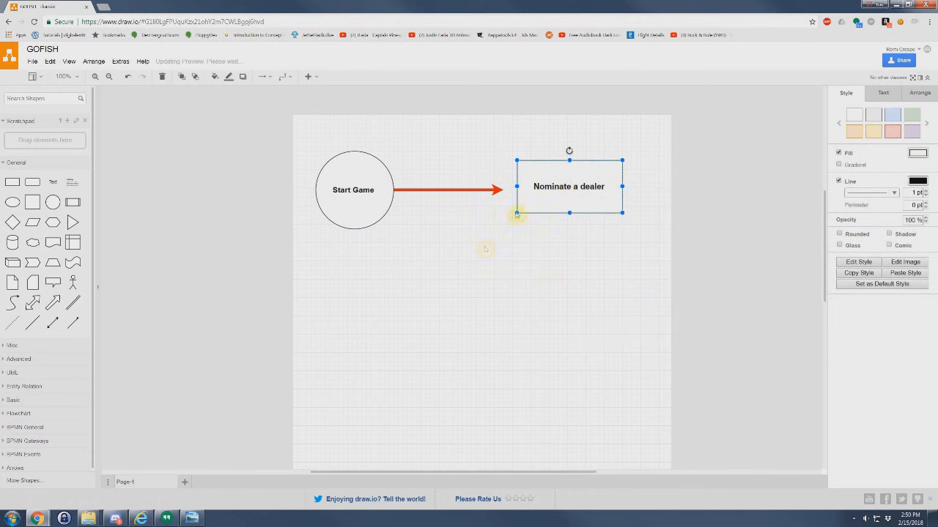
{"action": "left_click", "coordinate": [467, 190]}
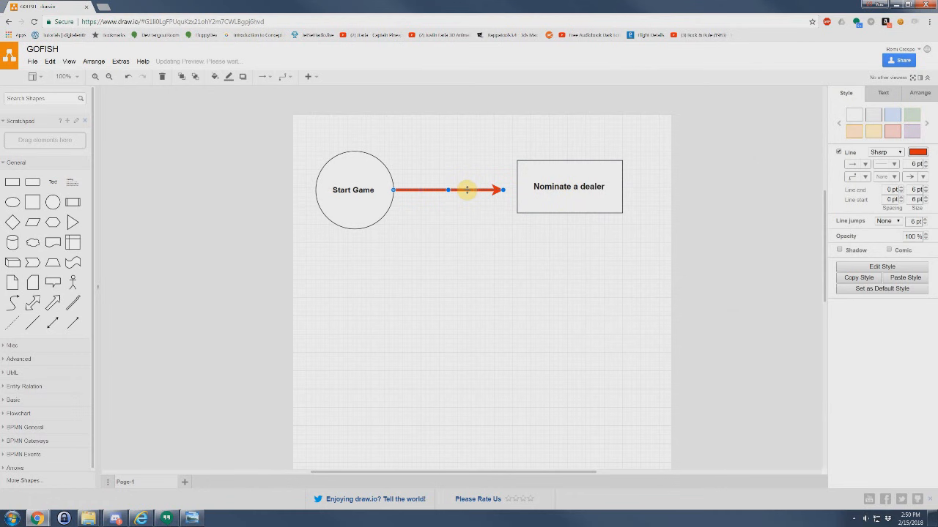
{"action": "key", "text": "Delete"}
- Draw a new connector arrow from the Start Game circle to the near side of the "Nominate a dealer" rectangle
{"action": "left_click", "coordinate": [373, 157]}
{"action": "mouse_move", "coordinate": [373, 188]}
{"action": "left_click_drag", "start_coordinate": [403, 190], "coordinate": [528, 187]}
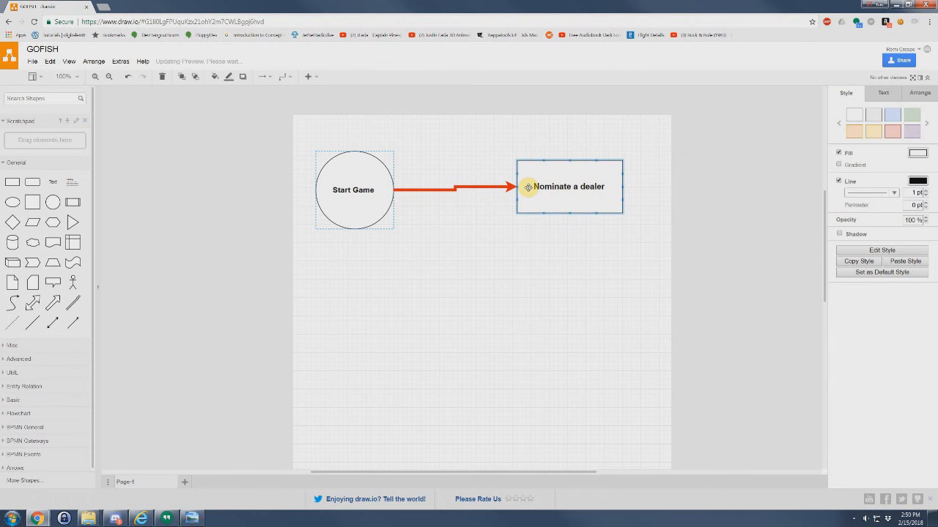
{"action": "left_click_drag", "start_coordinate": [527, 187], "coordinate": [527, 187]}
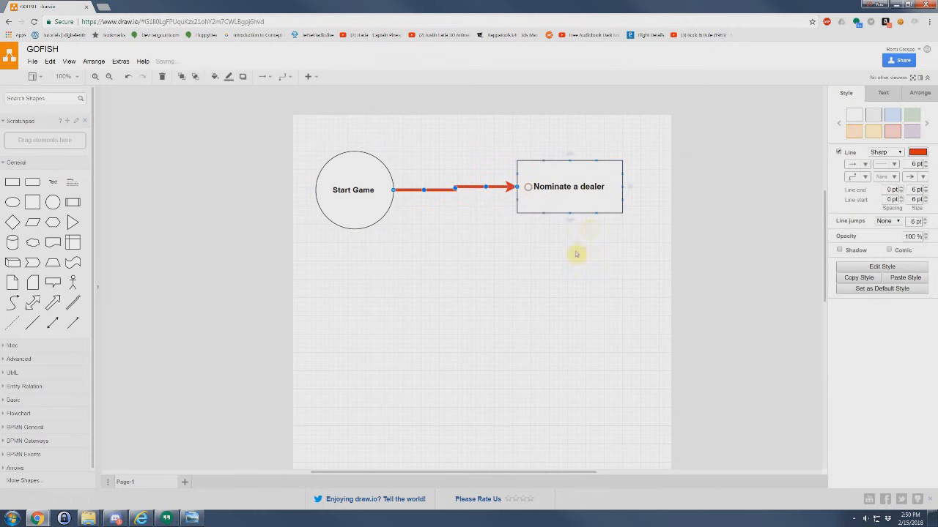
{"action": "left_click", "coordinate": [576, 251]}
- Move the "Nominate a dealer" rectangle closer to the Start Game circle, level with the circle's centre
{"action": "left_click", "coordinate": [594, 184]}
{"action": "left_click_drag", "start_coordinate": [585, 187], "coordinate": [530, 191]}
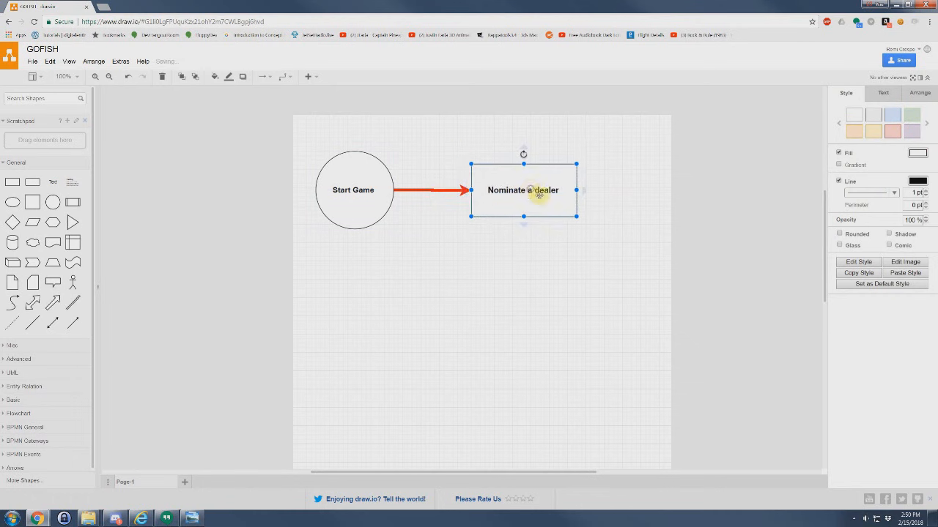
{"action": "left_click", "coordinate": [597, 271]}
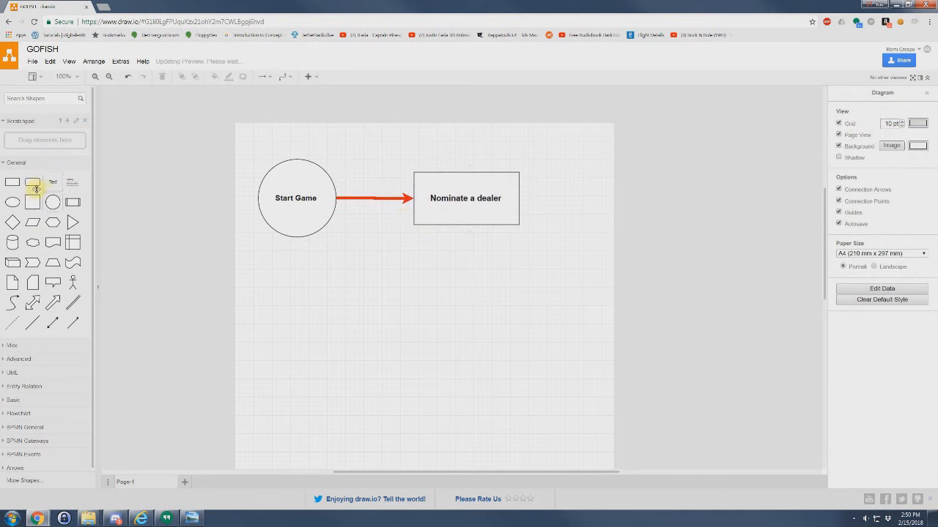
- Add a rectangle beyond "Nominate a dealer", enlarge it to a similar height, and label it "Shuffle Cards" in bold
{"action": "left_click_drag", "start_coordinate": [10, 184], "coordinate": [559, 175]}
{"action": "left_click_drag", "start_coordinate": [612, 200], "coordinate": [651, 223]}
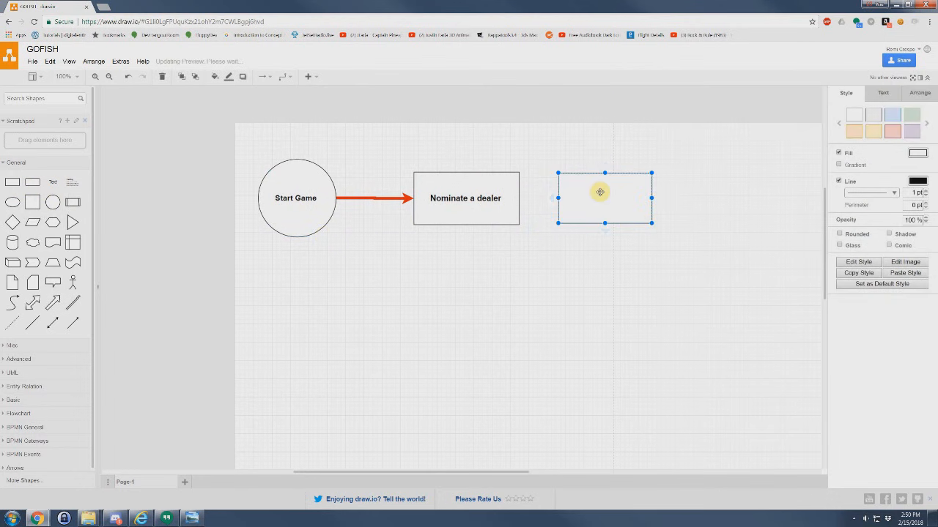
{"action": "double_click", "coordinate": [599, 192]}
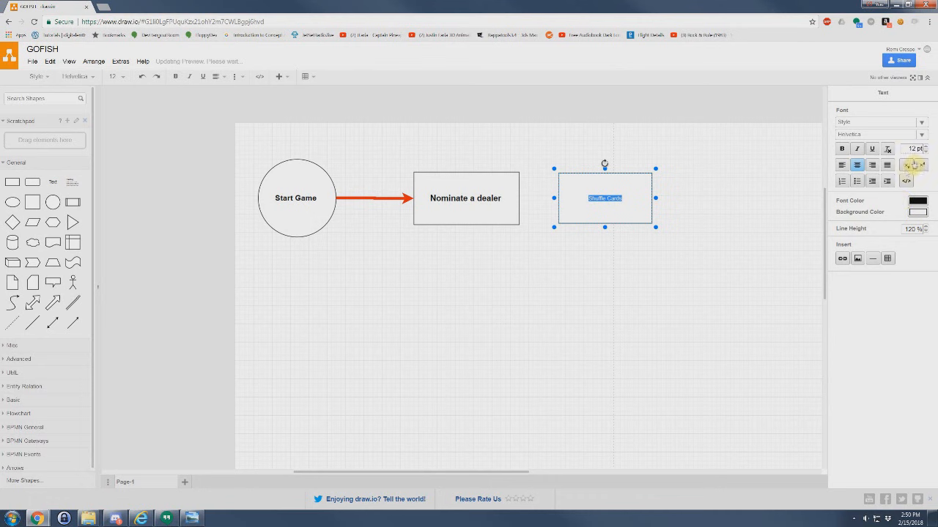
{"action": "left_click", "coordinate": [846, 148]}
{"action": "left_click", "coordinate": [735, 229]}
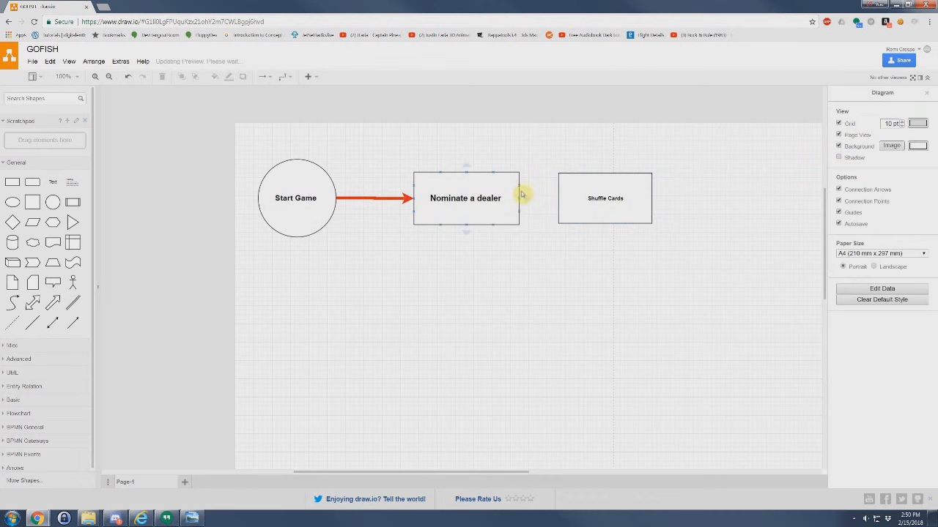
- Connect "Nominate a dealer" to "Shuffle Cards" with an arrow and move the "Shuffle Cards" rectangle farther away
{"action": "left_click_drag", "start_coordinate": [526, 198], "coordinate": [561, 199]}
{"action": "left_click", "coordinate": [620, 276]}
{"action": "left_click", "coordinate": [623, 193]}
{"action": "left_click_drag", "start_coordinate": [639, 189], "coordinate": [668, 189]}
{"action": "left_click", "coordinate": [549, 272]}
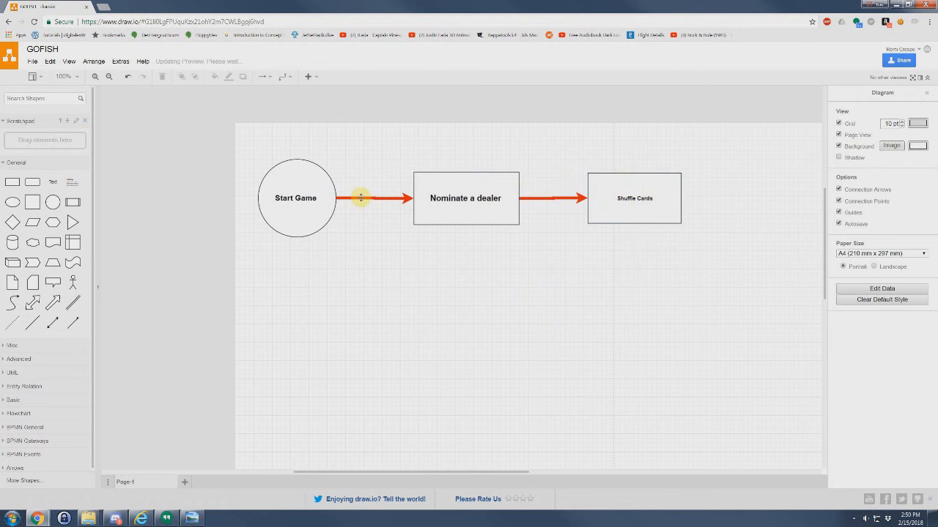
- Set the line width of the connector between Start Game and "Nominate a dealer" to 7 pt
{"action": "left_click", "coordinate": [365, 197]}
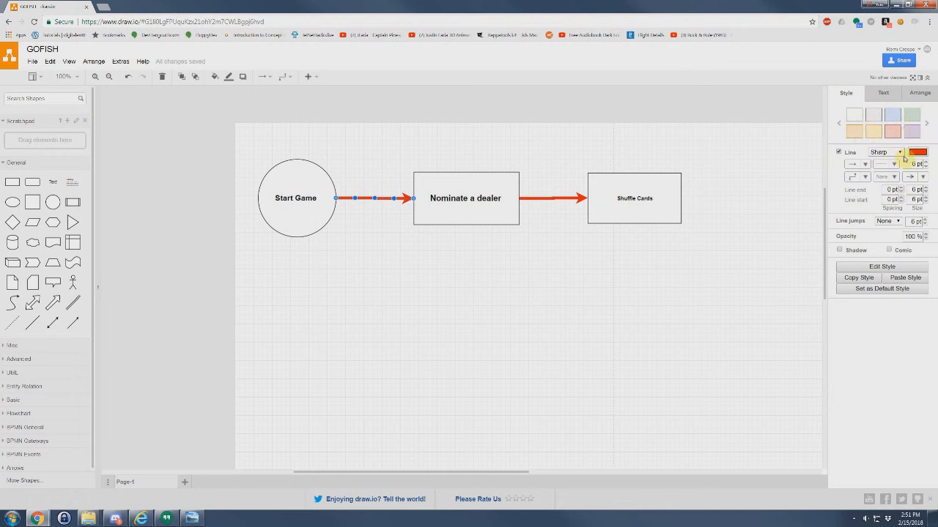
{"action": "left_click", "coordinate": [924, 168]}
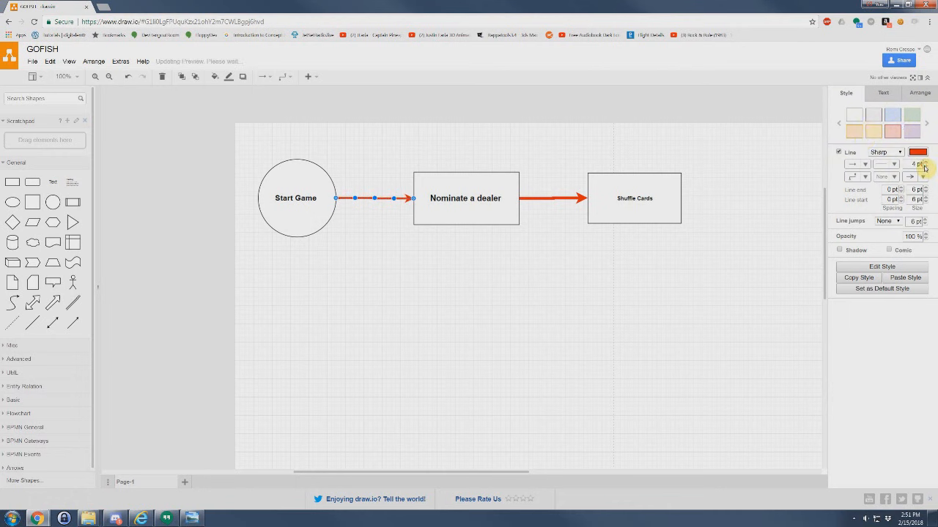
{"action": "left_click", "coordinate": [926, 168]}
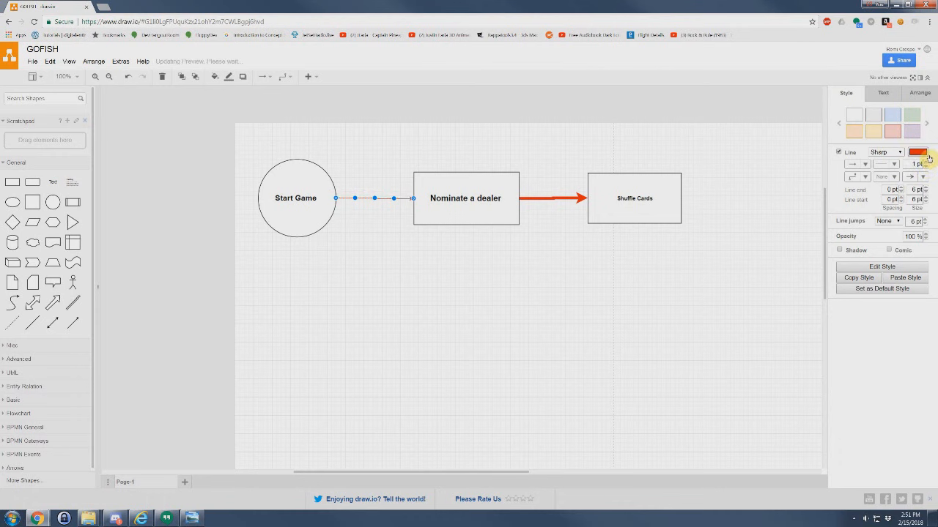
{"action": "left_click", "coordinate": [925, 163]}
{"action": "left_click", "coordinate": [925, 162]}
{"action": "left_click", "coordinate": [925, 163]}
{"action": "left_click", "coordinate": [924, 162]}
{"action": "left_click", "coordinate": [925, 163]}
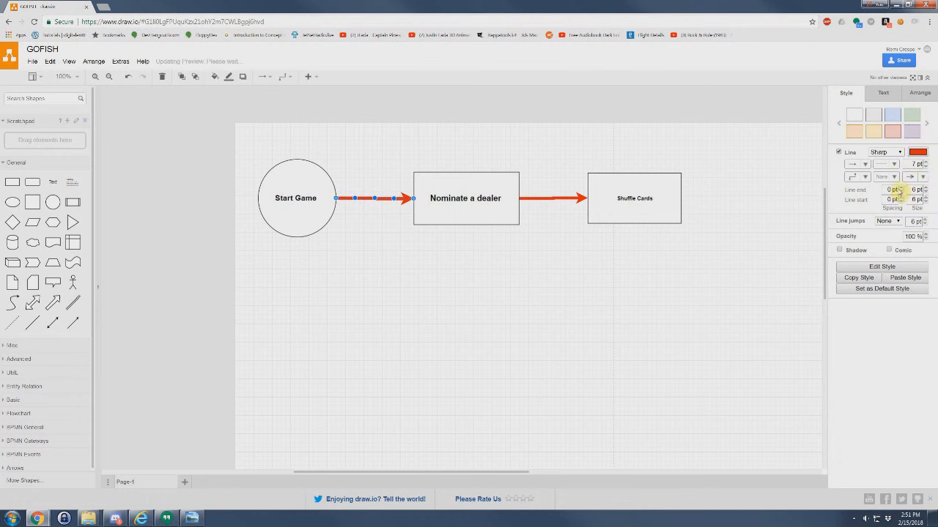
- Try the Curved line style on the Start Game connector and set it back to Sharp
{"action": "left_click", "coordinate": [885, 152]}
{"action": "left_click", "coordinate": [886, 161]}
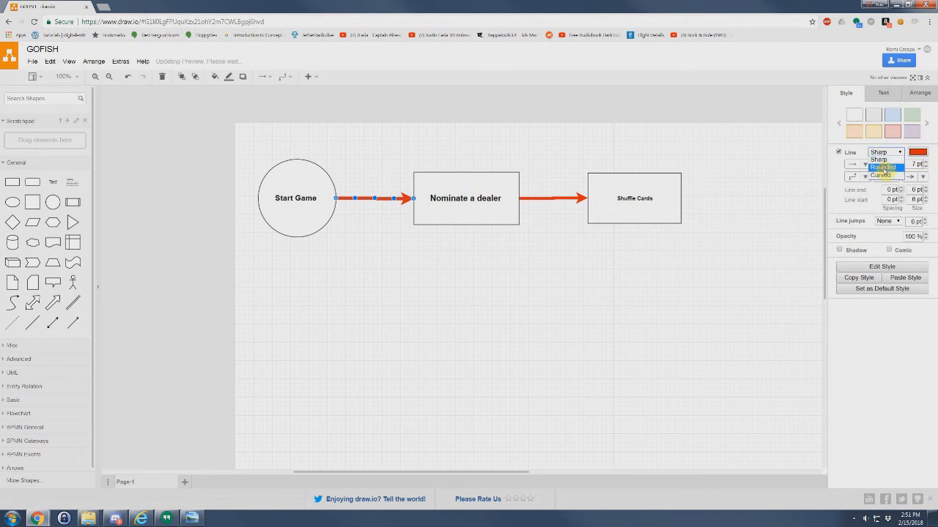
{"action": "left_click", "coordinate": [890, 151]}
{"action": "left_click", "coordinate": [880, 175]}
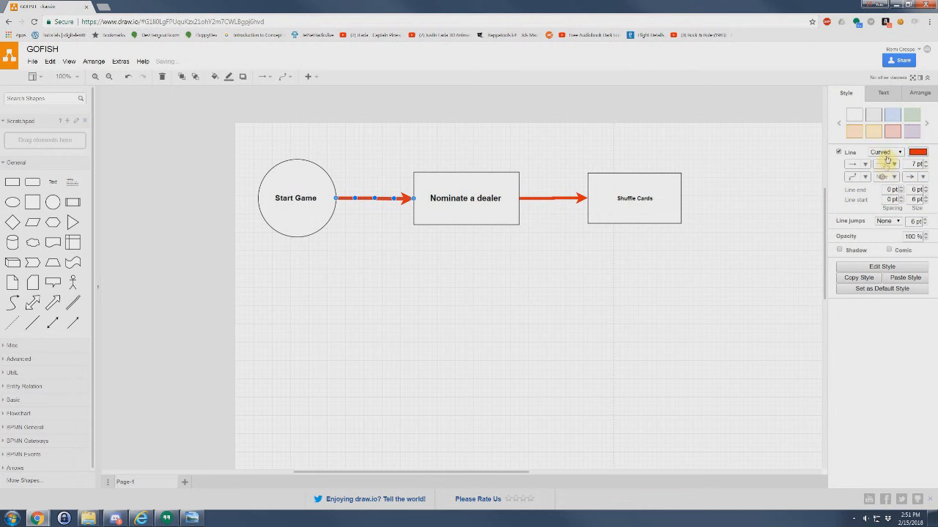
{"action": "left_click", "coordinate": [883, 151]}
{"action": "left_click", "coordinate": [882, 159]}
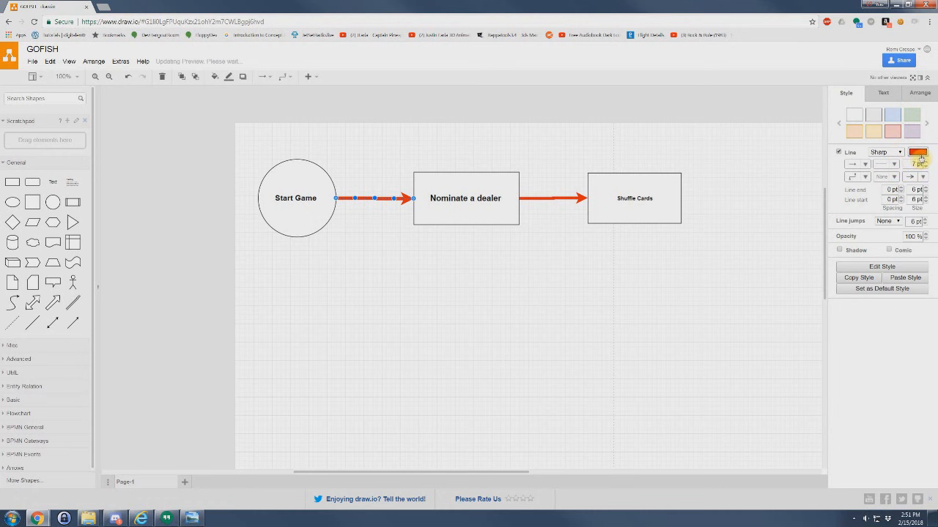
- Try black (000000) as the Start Game connector's line colour and undo the colour change
{"action": "left_click", "coordinate": [921, 156]}
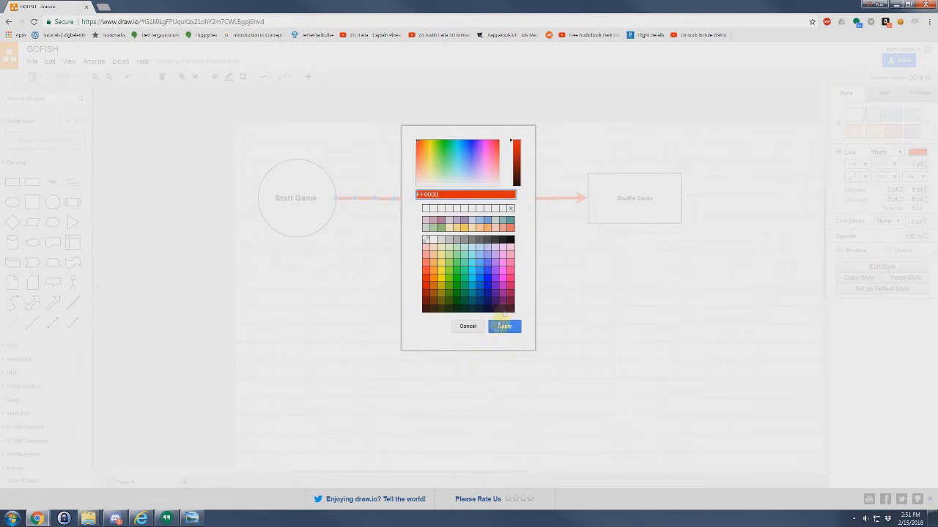
{"action": "left_click", "coordinate": [467, 328]}
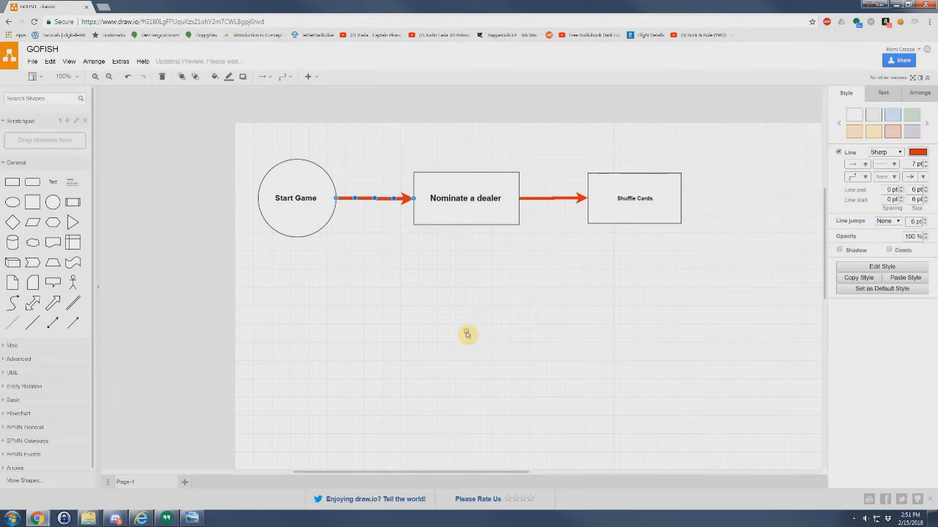
{"action": "left_click", "coordinate": [919, 153]}
{"action": "left_click", "coordinate": [515, 181]}
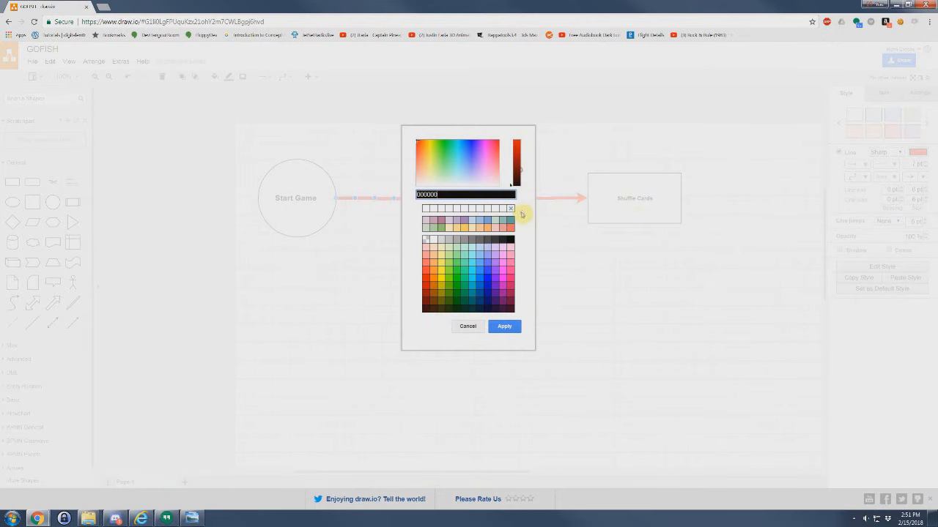
{"action": "left_click", "coordinate": [498, 327]}
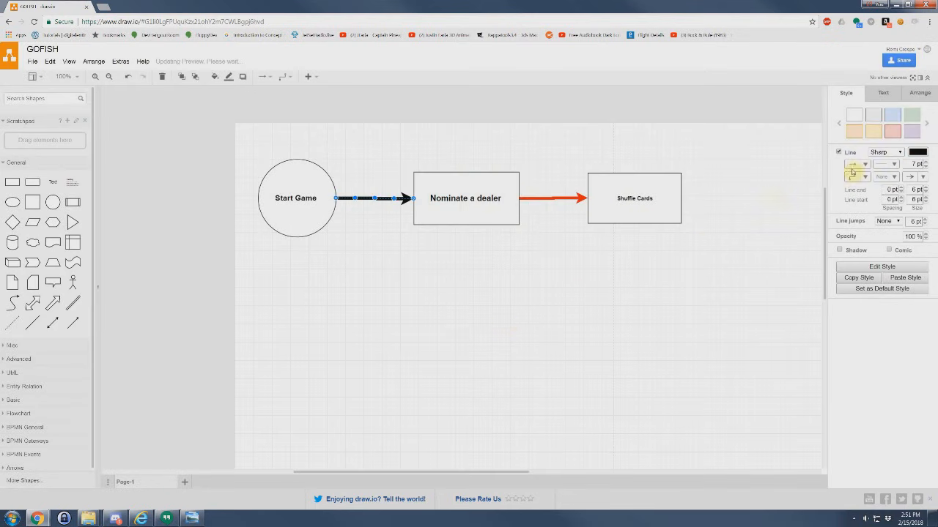
{"action": "key", "text": "ctrl+z"}
{"action": "left_click", "coordinate": [551, 289]}
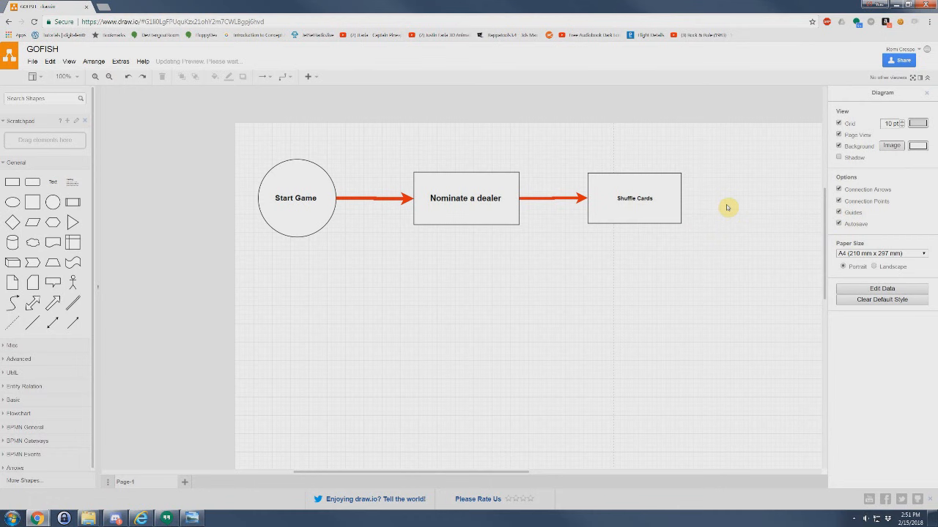
- Nudge "Shuffle Cards" slightly upward and add an enlarged rectangle below it labelled "Deal 5 cards to every player"
{"action": "left_click", "coordinate": [636, 207]}
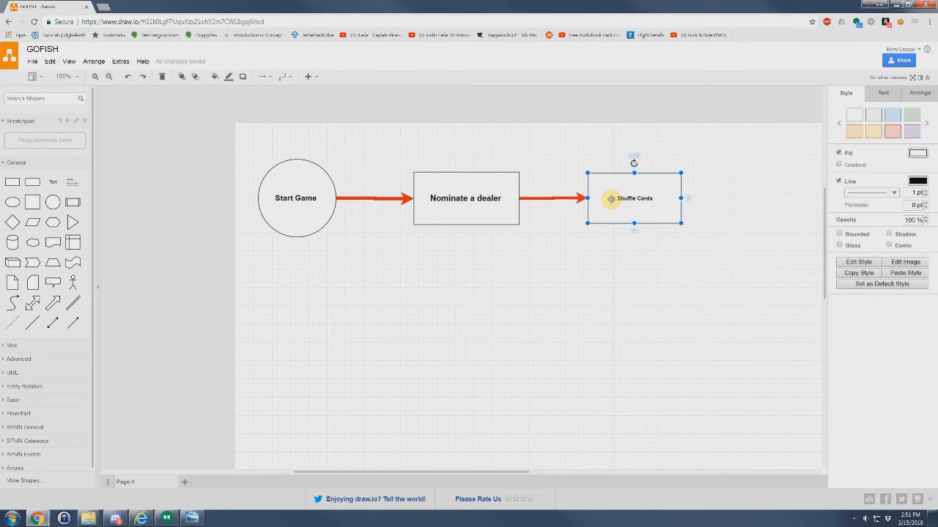
{"action": "mouse_move", "coordinate": [613, 199]}
{"action": "left_mouse_down"}
{"action": "mouse_move", "coordinate": [627, 198]}
{"action": "mouse_move", "coordinate": [620, 192]}
{"action": "left_mouse_up"}
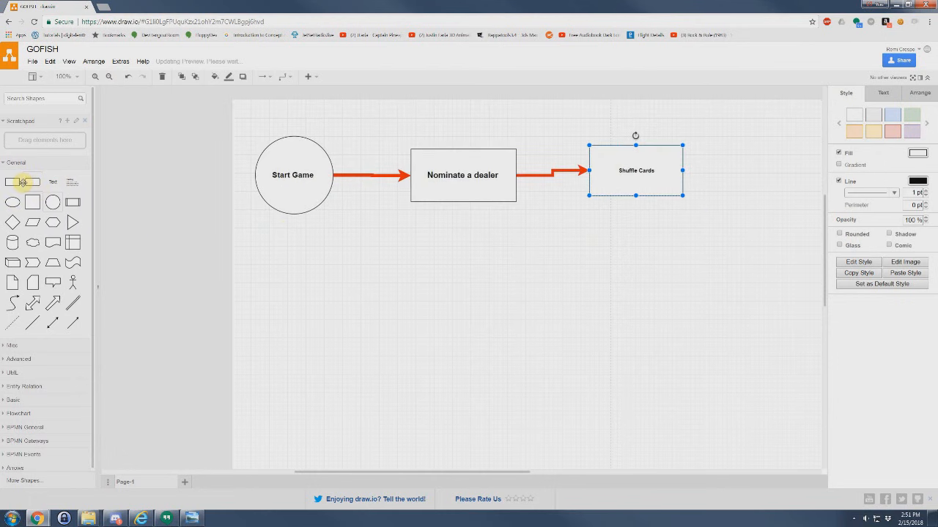
{"action": "left_click_drag", "start_coordinate": [22, 182], "coordinate": [590, 230]}
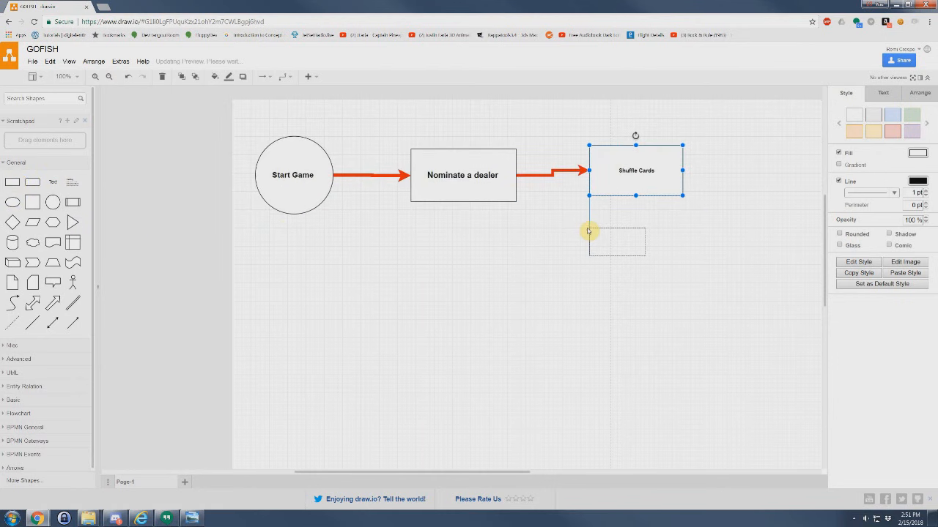
{"action": "left_click_drag", "start_coordinate": [649, 255], "coordinate": [690, 275]}
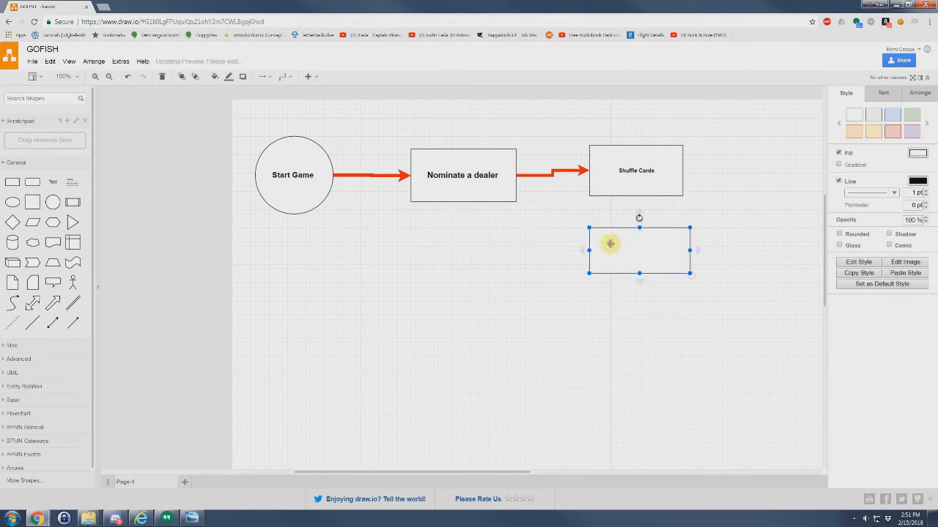
{"action": "double_click", "coordinate": [610, 243]}
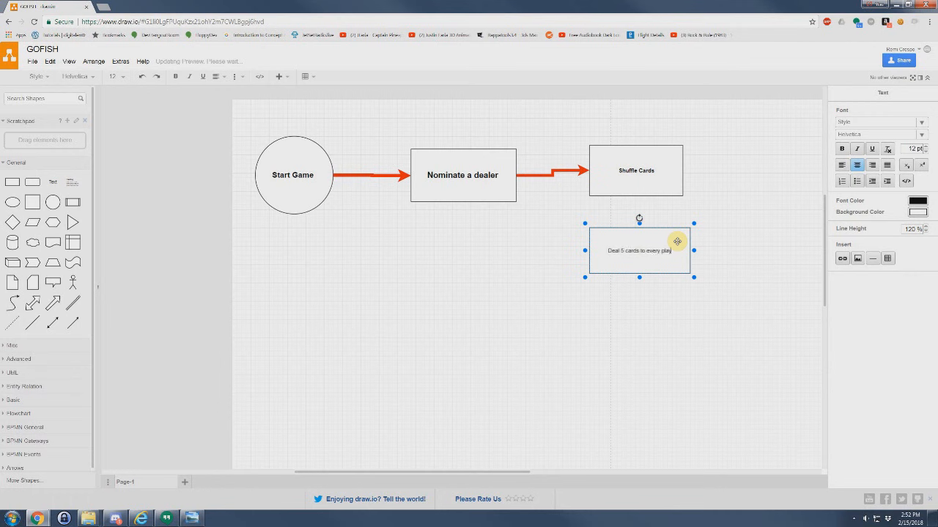
- Connect "Shuffle Cards" to "Deal 5 cards to every player" with an arrow and align the lower rectangle directly beneath it
{"action": "left_click", "coordinate": [639, 170]}
{"action": "left_click_drag", "start_coordinate": [636, 204], "coordinate": [636, 237]}
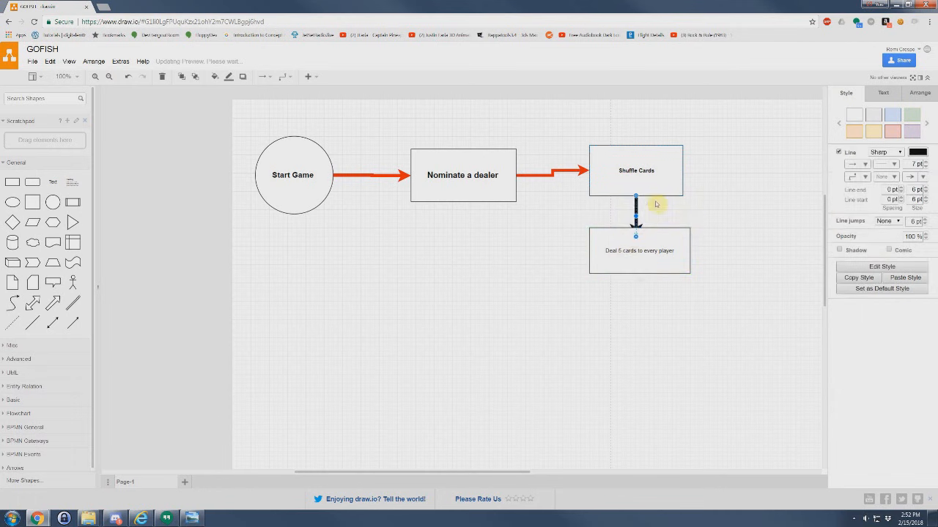
{"action": "key", "text": "Delete"}
{"action": "left_click", "coordinate": [628, 183]}
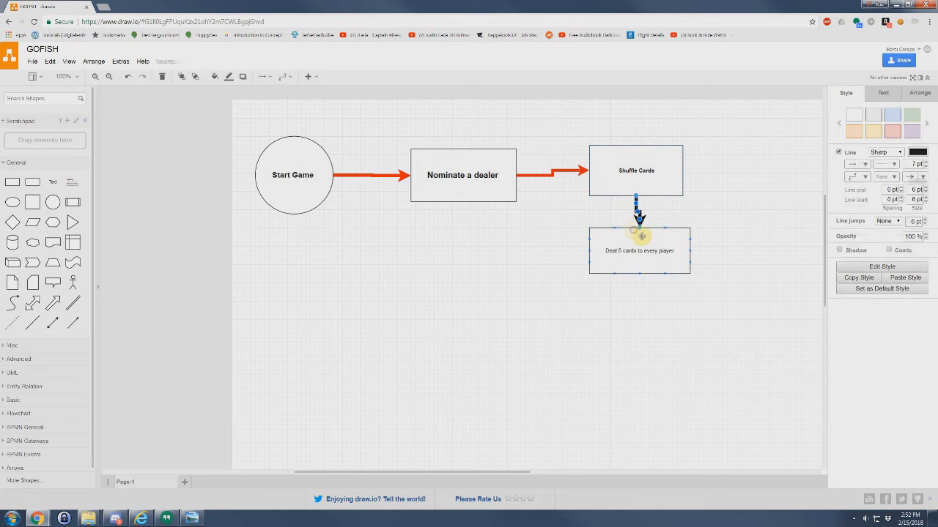
{"action": "left_click_drag", "start_coordinate": [644, 241], "coordinate": [640, 255]}
{"action": "left_click", "coordinate": [701, 234]}
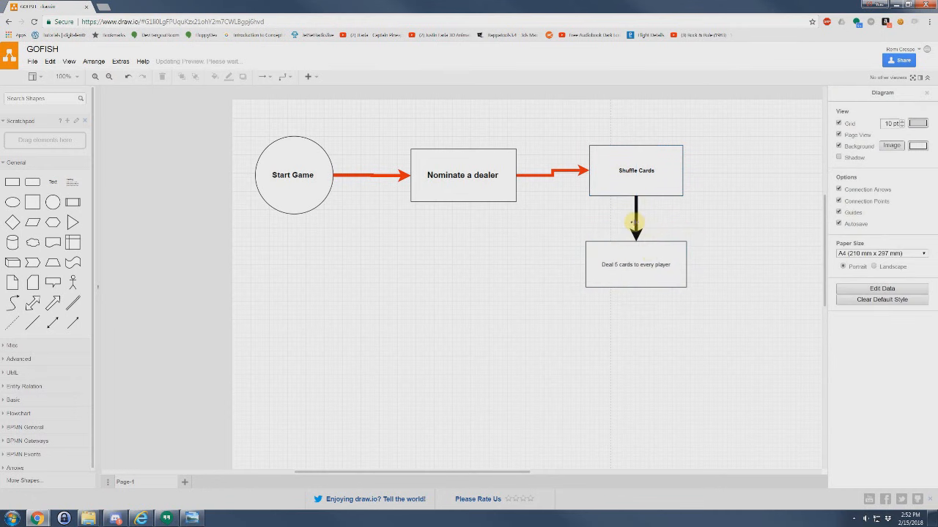
- Set the line colour of the connector between "Shuffle Cards" and "Deal 5 cards to every player" to red (FF3030)
{"action": "left_click", "coordinate": [635, 217]}
{"action": "left_click", "coordinate": [916, 154]}
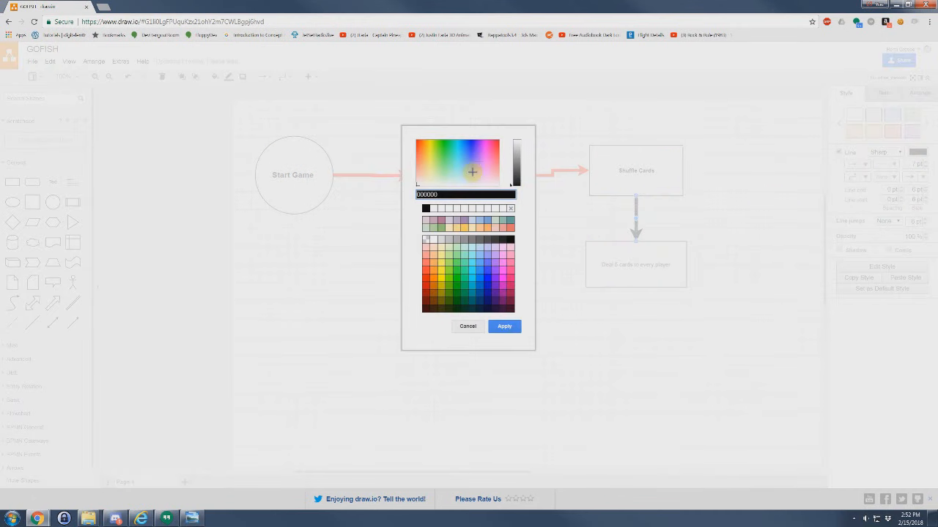
{"action": "left_click", "coordinate": [498, 147]}
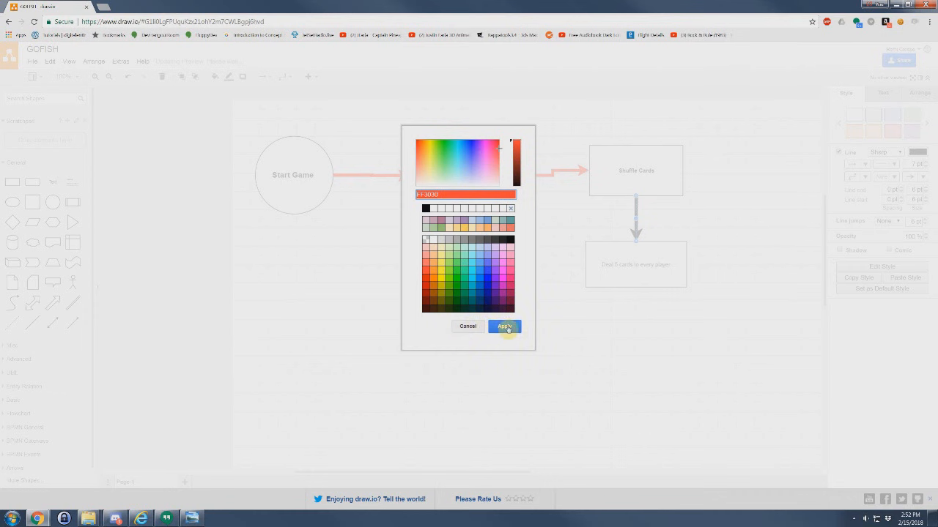
{"action": "left_click", "coordinate": [507, 329]}
{"action": "left_click", "coordinate": [548, 337]}
- Make the "Deal 5 cards to every player" label bold
{"action": "left_click", "coordinate": [630, 277]}
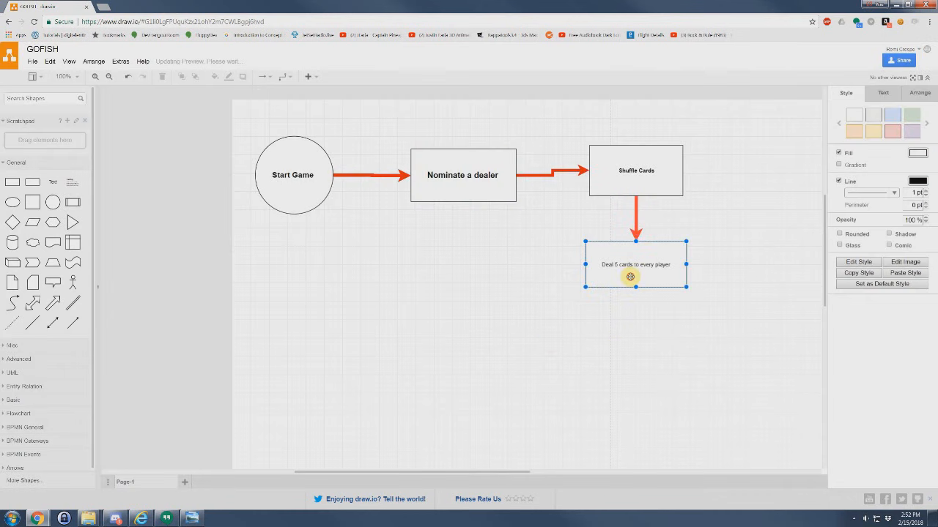
{"action": "double_click", "coordinate": [635, 265]}
{"action": "left_click", "coordinate": [842, 149]}
{"action": "left_click", "coordinate": [685, 342]}
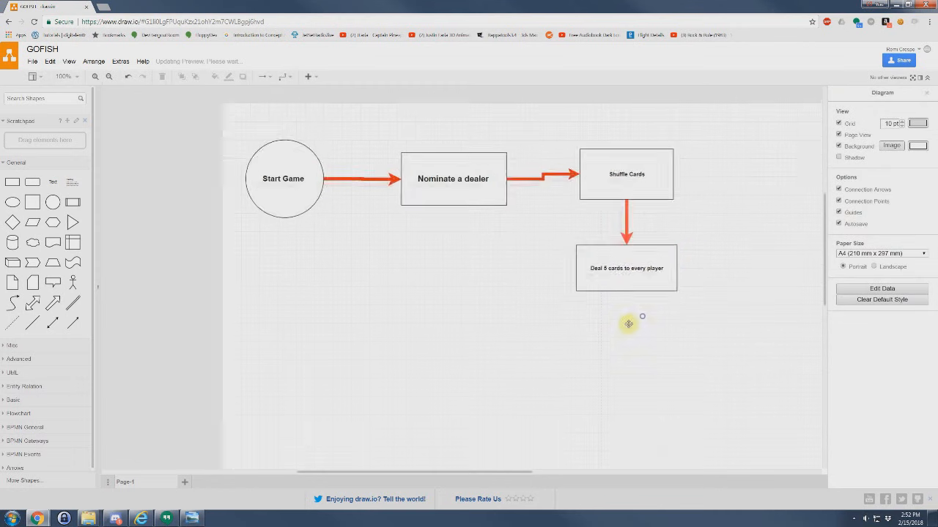
- Move "Deal 5 cards to every player" to the right of "Shuffle Cards" and align "Shuffle Cards" with the row so the connectors run straight
{"action": "left_click_drag", "start_coordinate": [602, 308], "coordinate": [715, 211]}
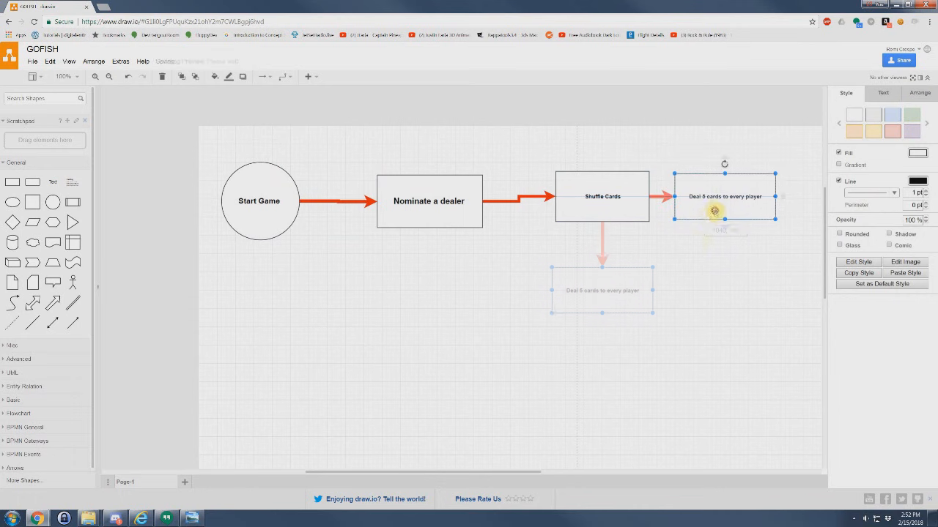
{"action": "left_click", "coordinate": [636, 176], "text": "shift"}
{"action": "left_click_drag", "start_coordinate": [637, 177], "coordinate": [632, 182]}
{"action": "left_click", "coordinate": [629, 292]}
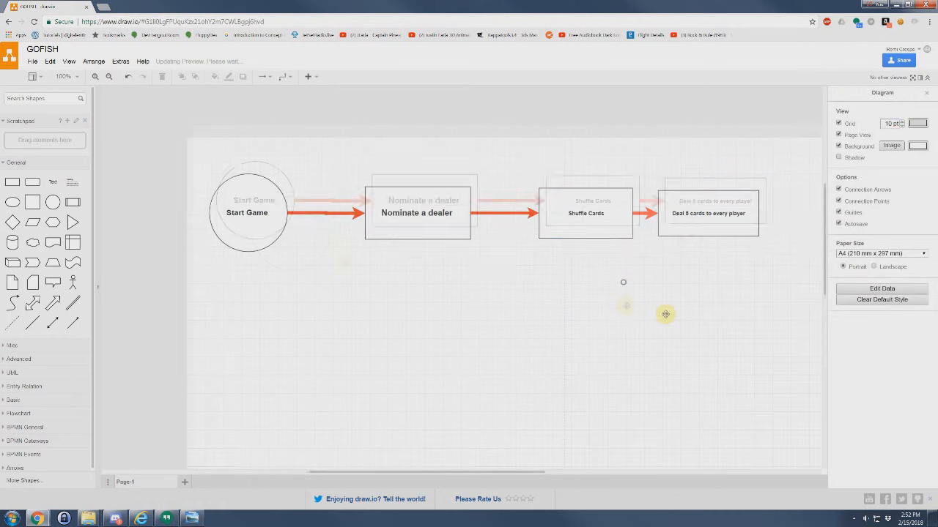
- Add a rectangle below "Deal 5 cards to every player", connect it from there with an arrow and enlarge it to a similar size
{"action": "left_click_drag", "start_coordinate": [591, 285], "coordinate": [442, 264]}
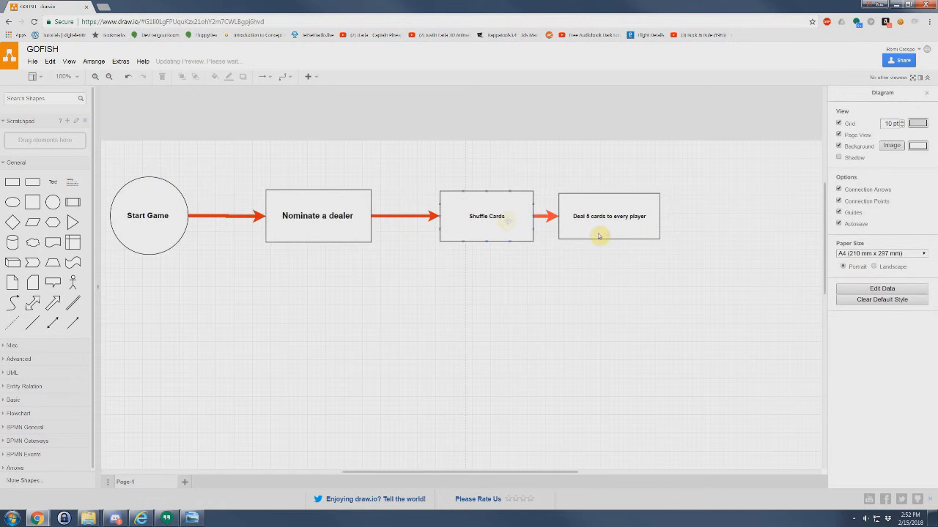
{"action": "left_click_drag", "start_coordinate": [544, 288], "coordinate": [604, 242]}
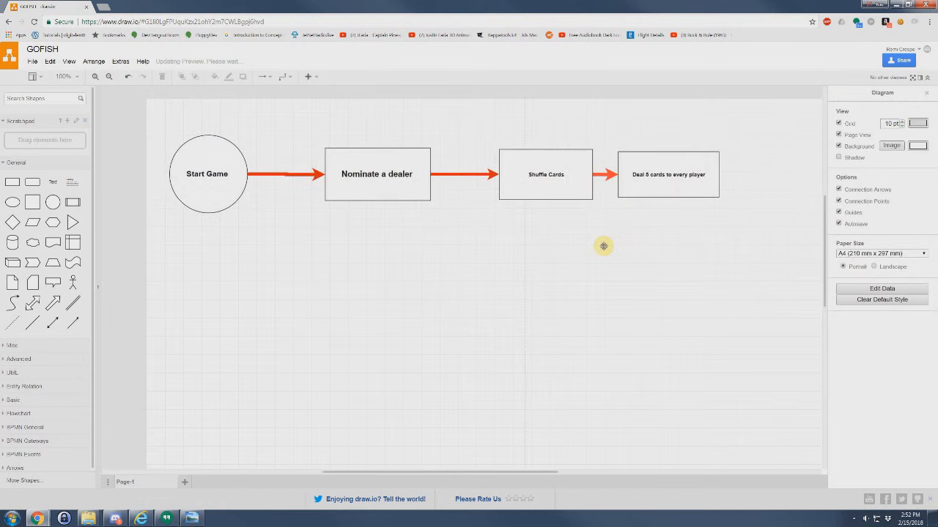
{"action": "left_click_drag", "start_coordinate": [14, 182], "coordinate": [622, 243]}
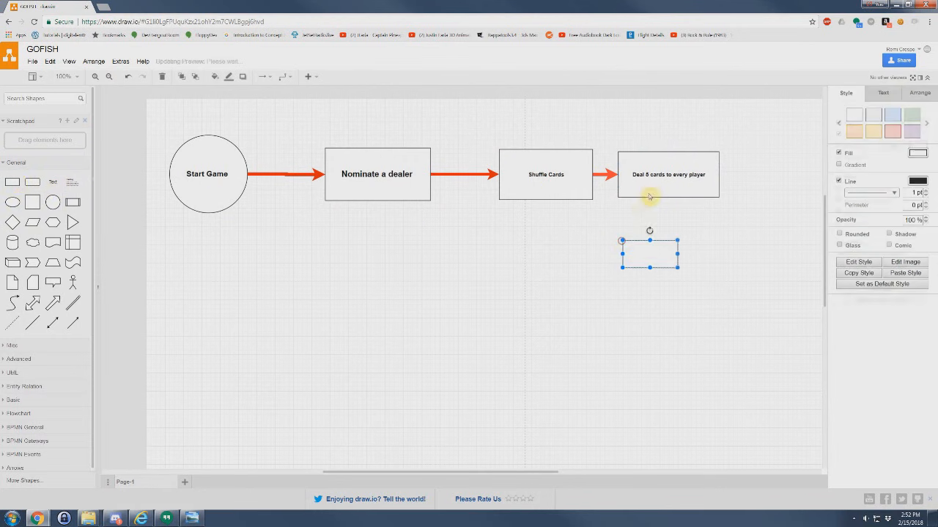
{"action": "left_click_drag", "start_coordinate": [650, 192], "coordinate": [655, 249]}
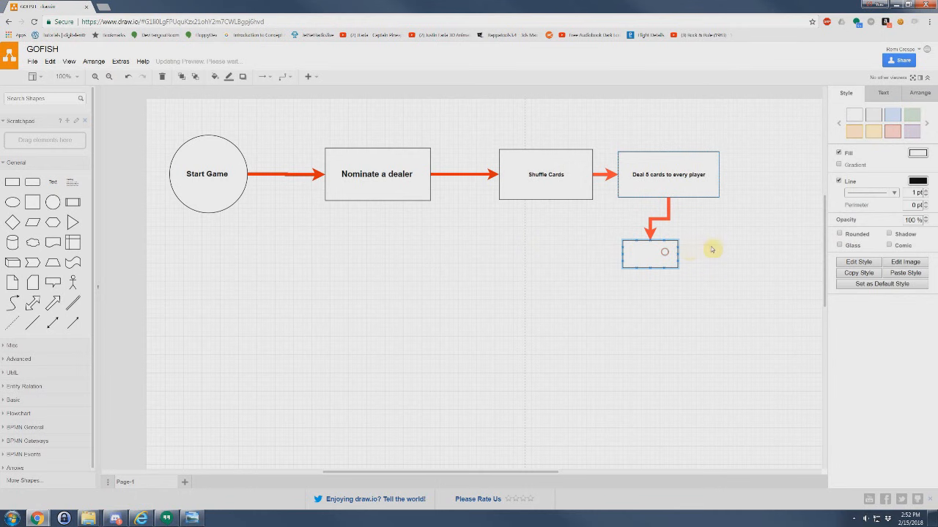
{"action": "left_click", "coordinate": [675, 261]}
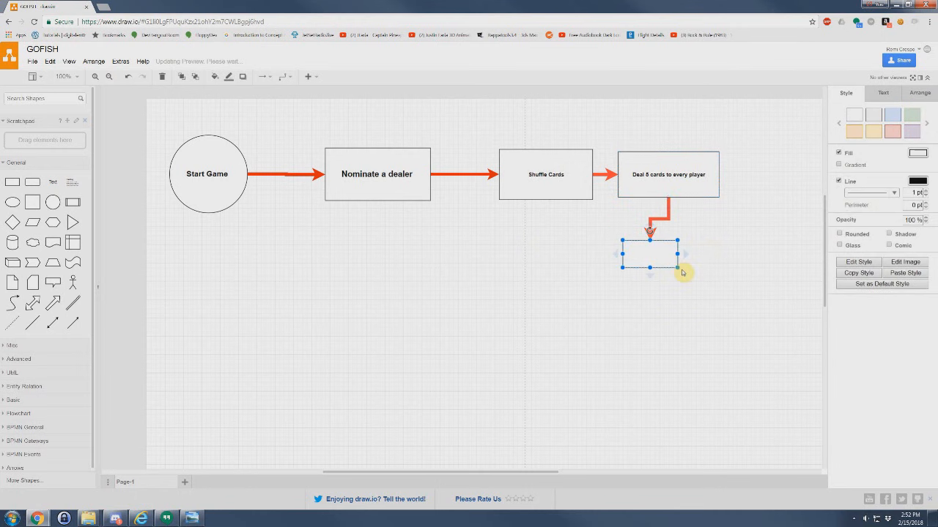
{"action": "left_click_drag", "start_coordinate": [675, 269], "coordinate": [719, 295]}
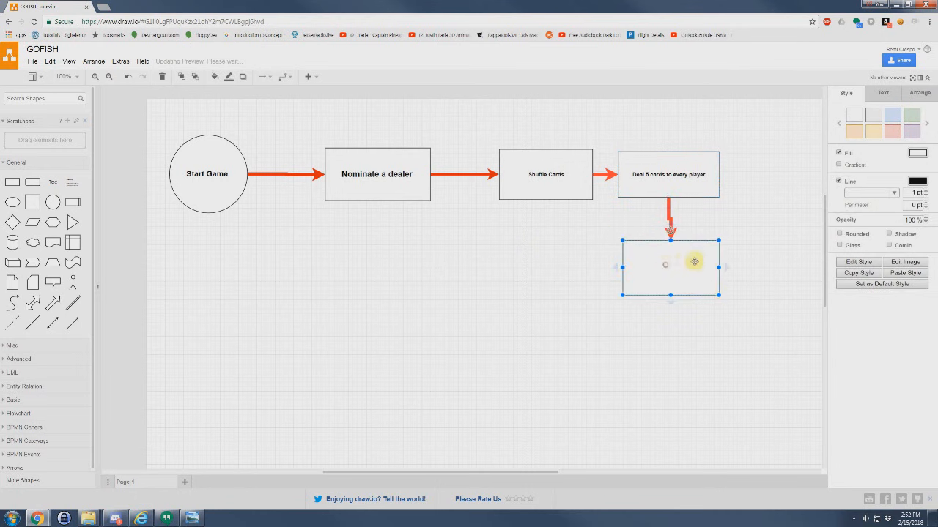
- Label the new rectangle "start turn" in bold with a larger font size
{"action": "double_click", "coordinate": [666, 264]}
{"action": "type", "text": "start turn"}
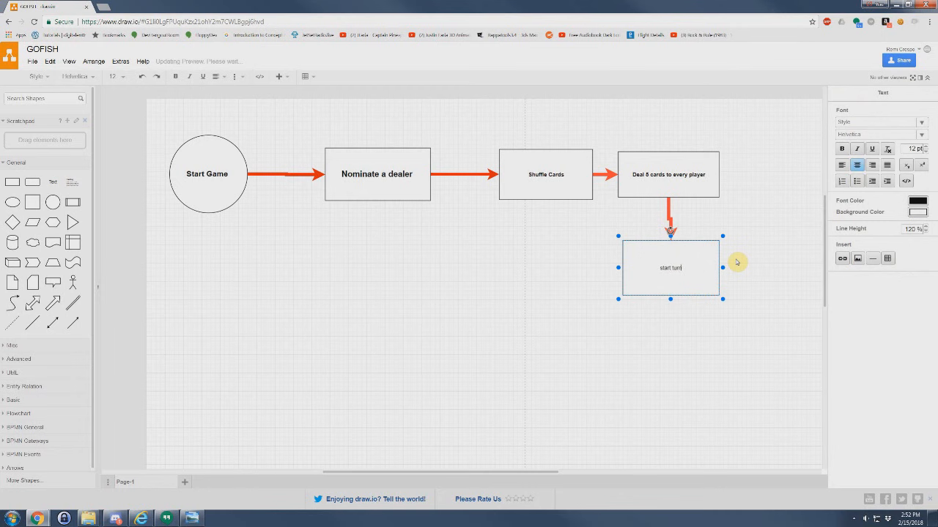
{"action": "left_click", "coordinate": [841, 149]}
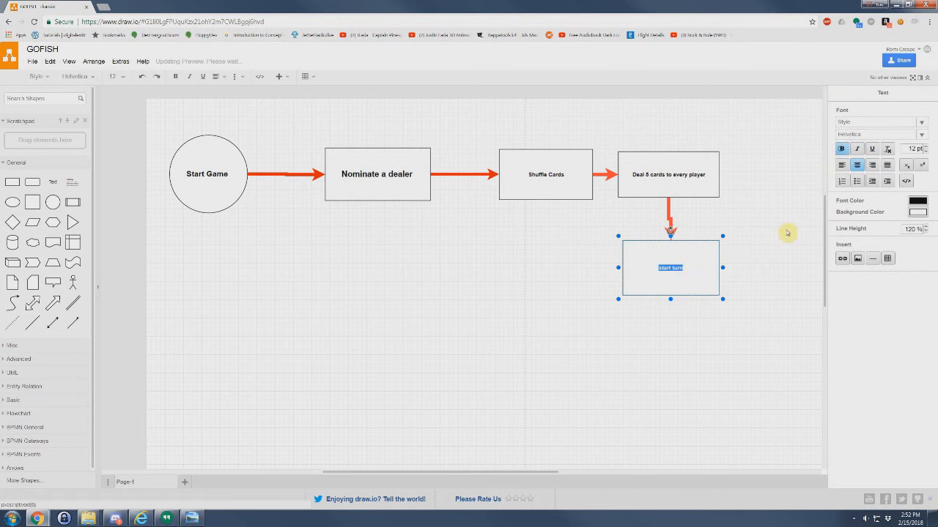
{"action": "left_click", "coordinate": [924, 146]}
{"action": "left_click", "coordinate": [924, 146]}
{"action": "left_click", "coordinate": [552, 380]}
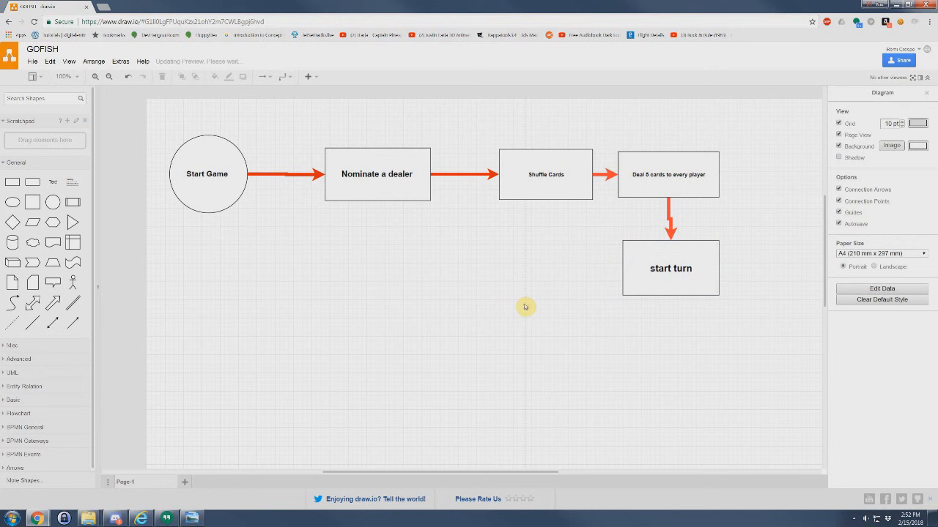
- Align the "start turn" rectangle centrally beneath "Deal 5 cards to every player" to straighten the connector
{"action": "left_click", "coordinate": [692, 271]}
{"action": "left_click_drag", "start_coordinate": [711, 271], "coordinate": [708, 271]}
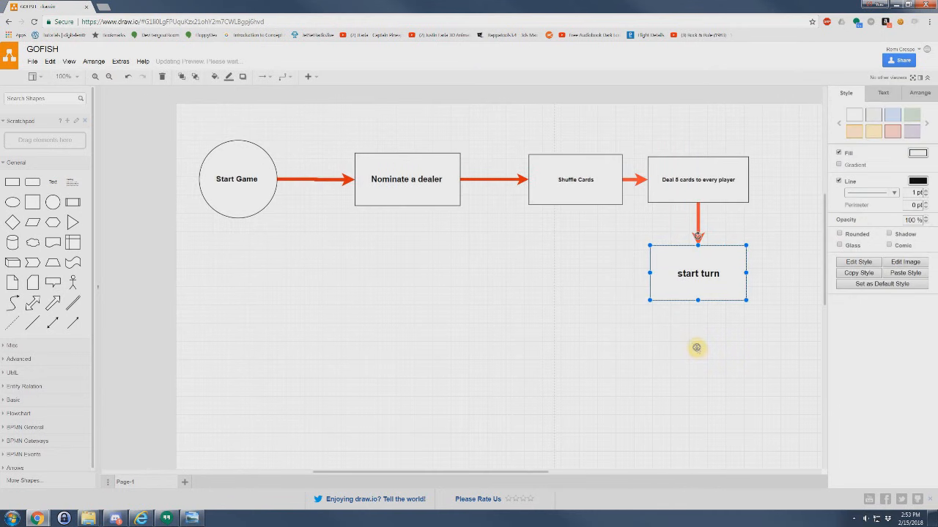
{"action": "left_click", "coordinate": [584, 325]}
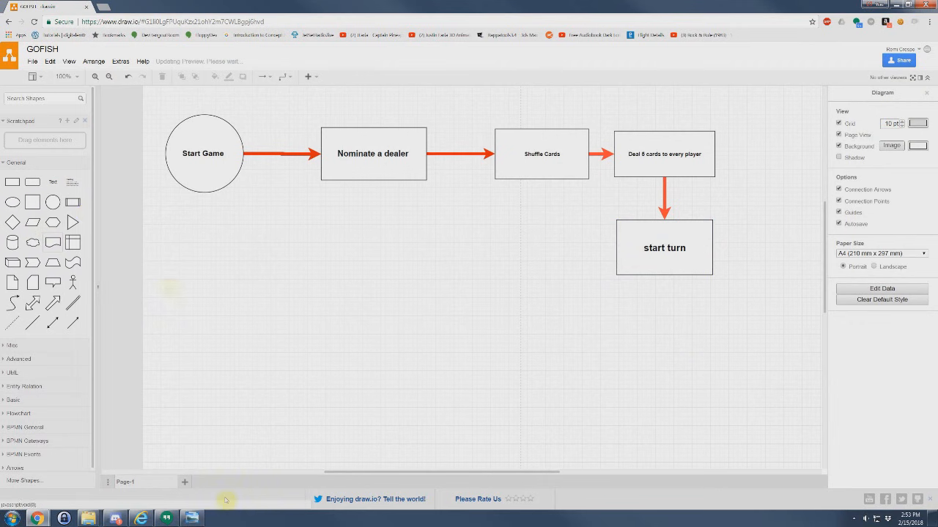
- Check the shape legend in Windows Photo Viewer, then place a decision parallelogram to the left of "start turn" and open its label for editing
{"action": "left_click", "coordinate": [199, 518]}
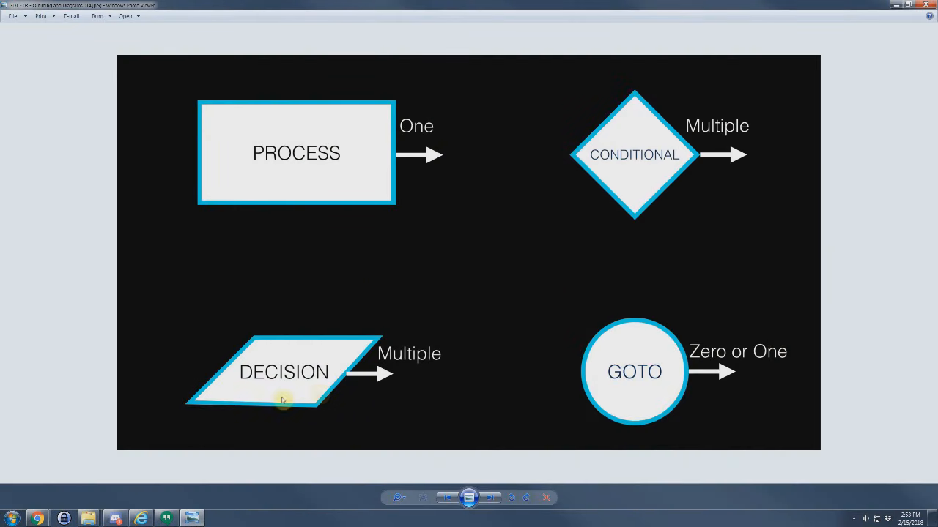
{"action": "left_click", "coordinate": [895, 4]}
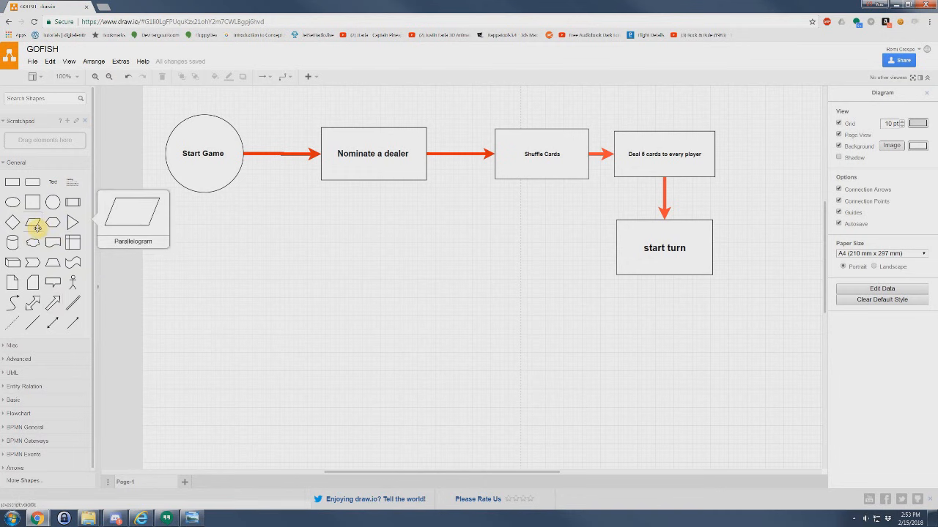
{"action": "left_click_drag", "start_coordinate": [36, 228], "coordinate": [402, 274]}
{"action": "left_click_drag", "start_coordinate": [446, 243], "coordinate": [514, 242]}
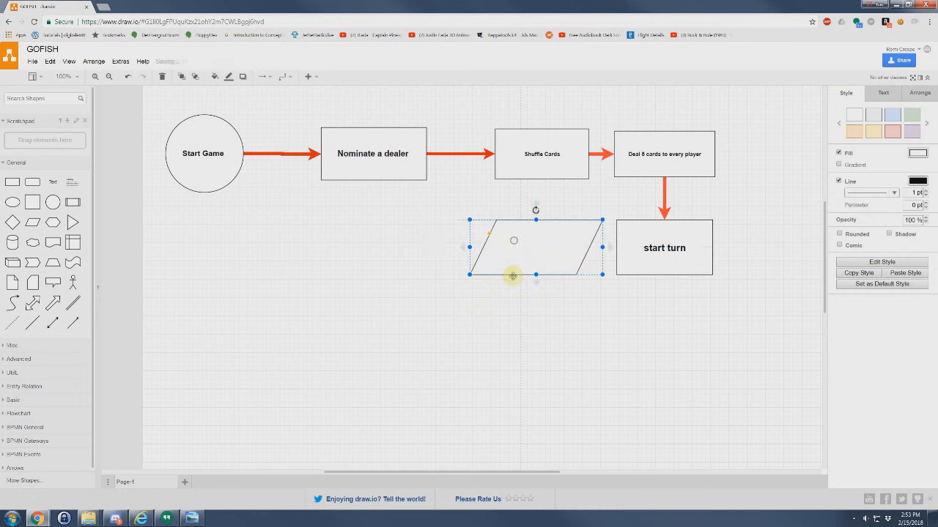
{"action": "double_click", "coordinate": [522, 238]}
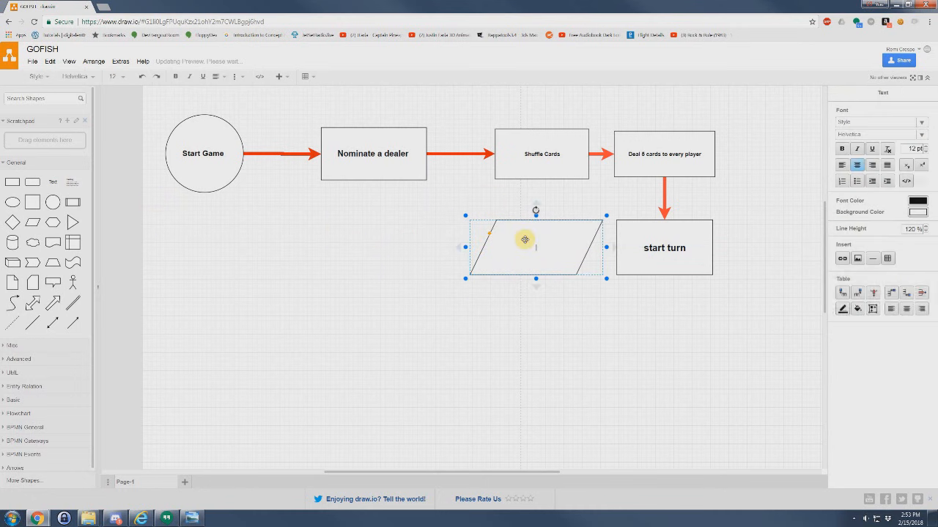
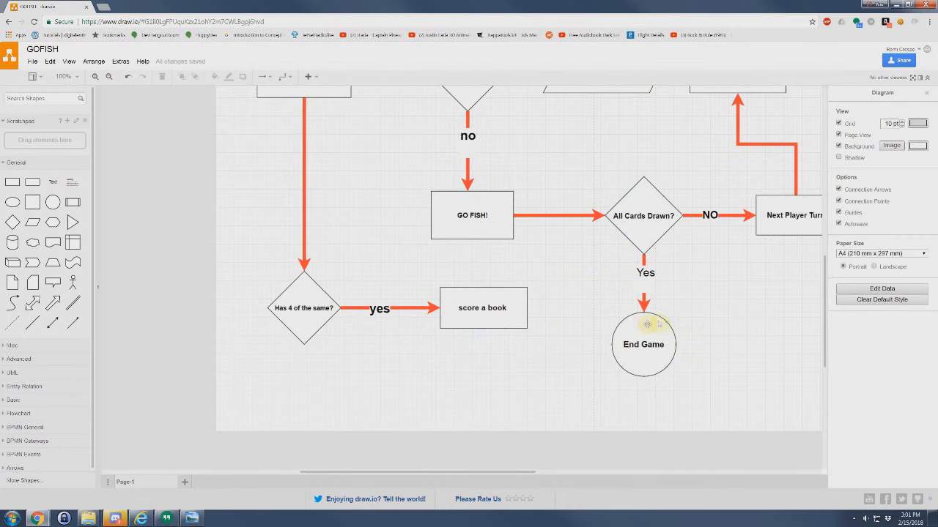
- Move the "score a book" rectangle slightly closer to the "Has 4 of the same?" diamond
{"action": "left_click_drag", "start_coordinate": [241, 329], "coordinate": [325, 360]}
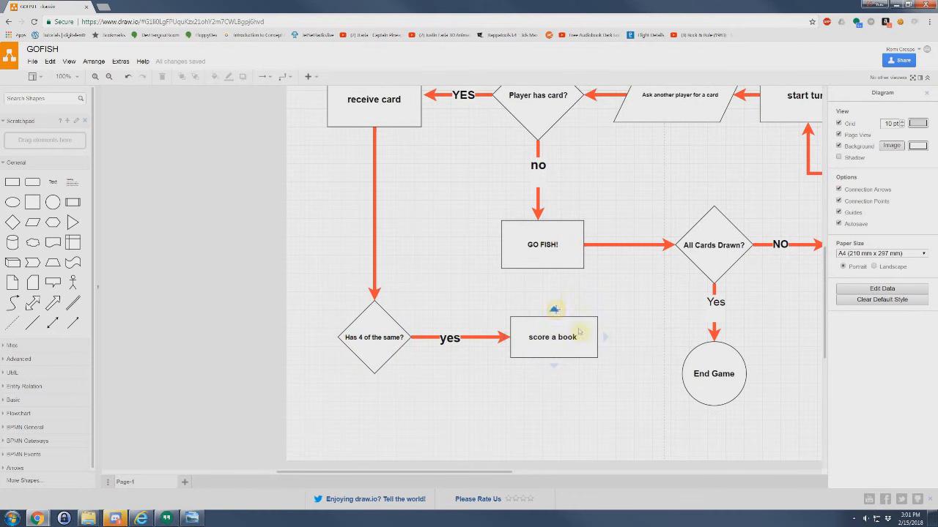
{"action": "left_click", "coordinate": [521, 345]}
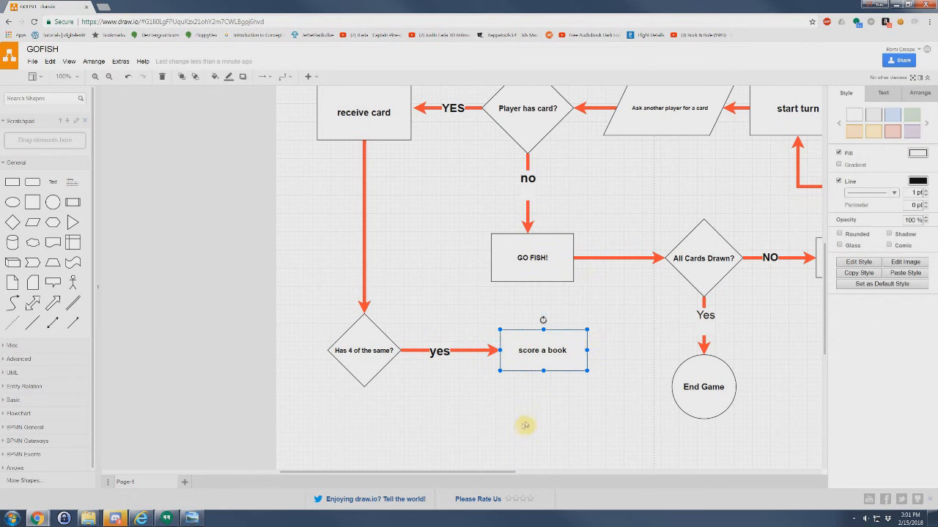
{"action": "left_click_drag", "start_coordinate": [604, 267], "coordinate": [538, 246]}
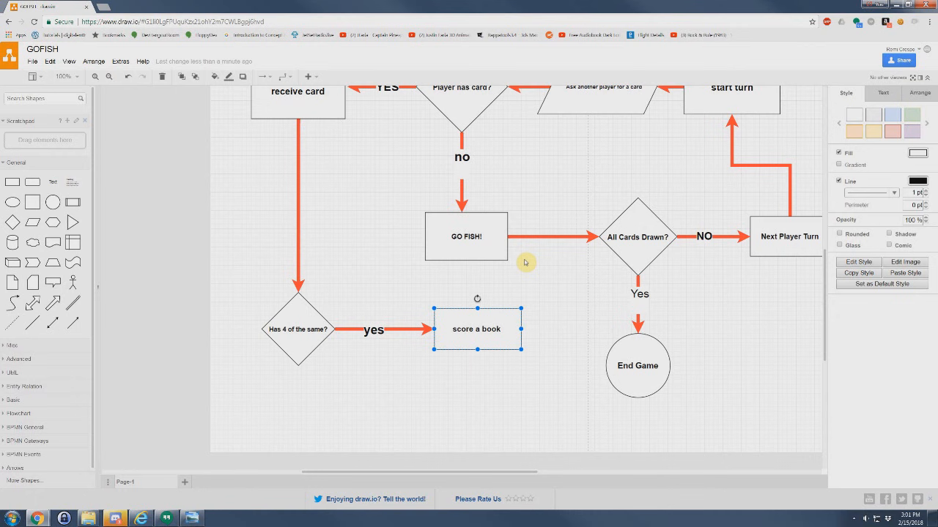
{"action": "left_click", "coordinate": [650, 352]}
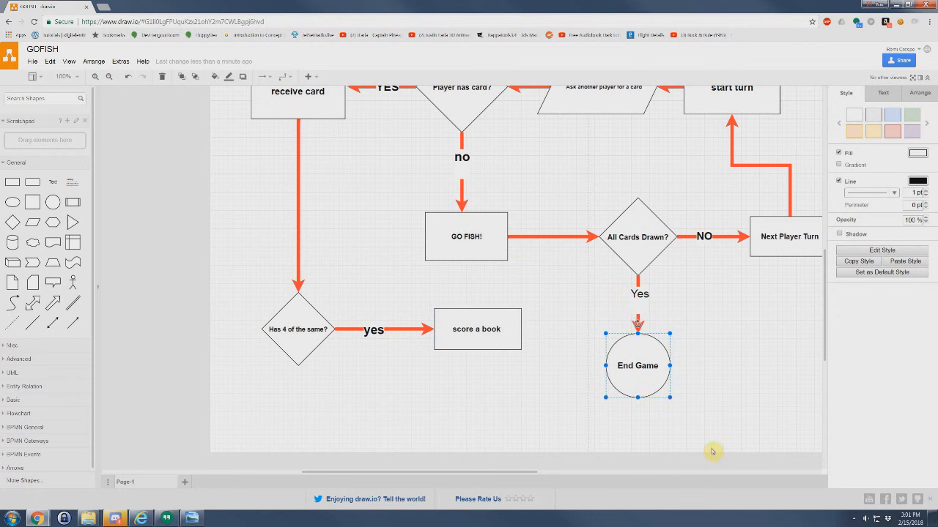
{"action": "mouse_move", "coordinate": [614, 338]}
{"action": "left_mouse_down"}
{"action": "mouse_move", "coordinate": [628, 368]}
{"action": "mouse_move", "coordinate": [596, 339]}
{"action": "left_mouse_up"}
{"action": "left_click", "coordinate": [550, 329]}
{"action": "left_click", "coordinate": [483, 321]}
{"action": "left_click_drag", "start_coordinate": [484, 320], "coordinate": [475, 321]}
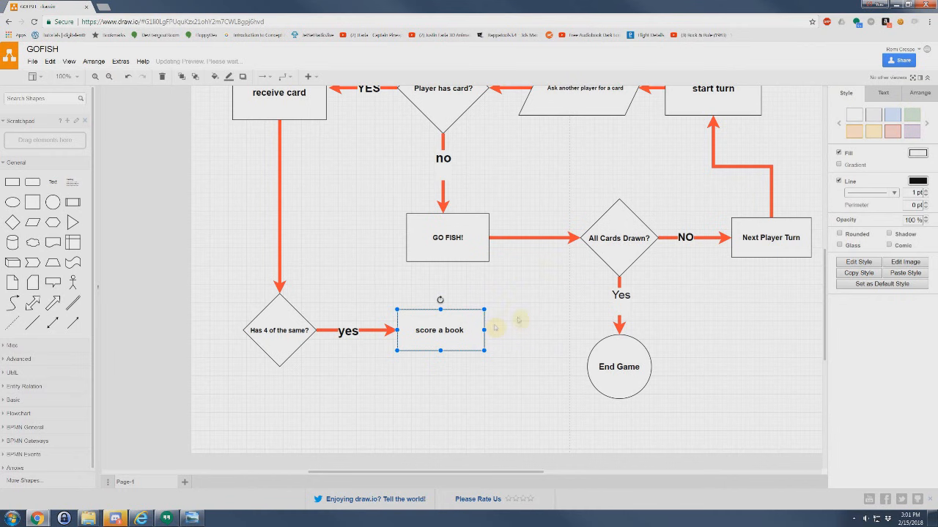
- Connect the right side of the "score a book" rectangle to the left corner of the "All Cards Drawn?" diamond
{"action": "left_click", "coordinate": [542, 294]}
{"action": "left_click", "coordinate": [484, 329]}
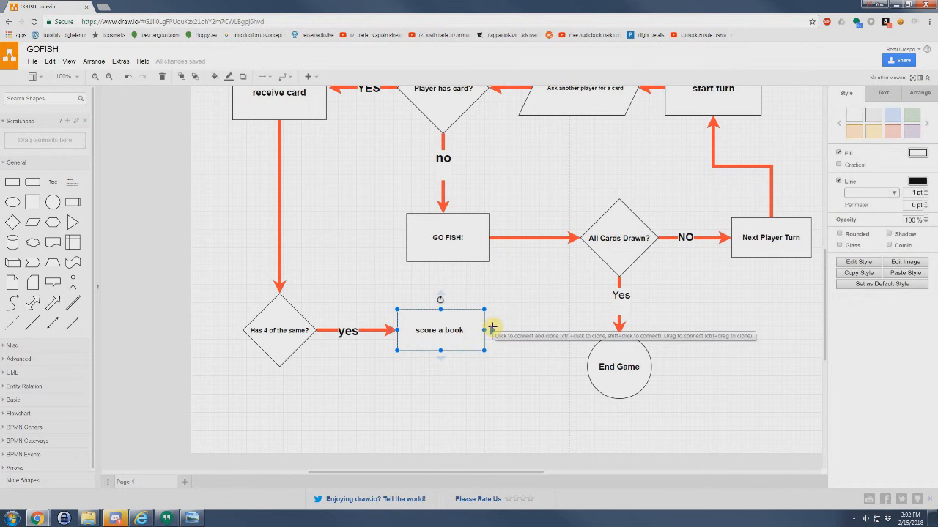
{"action": "left_click", "coordinate": [490, 330]}
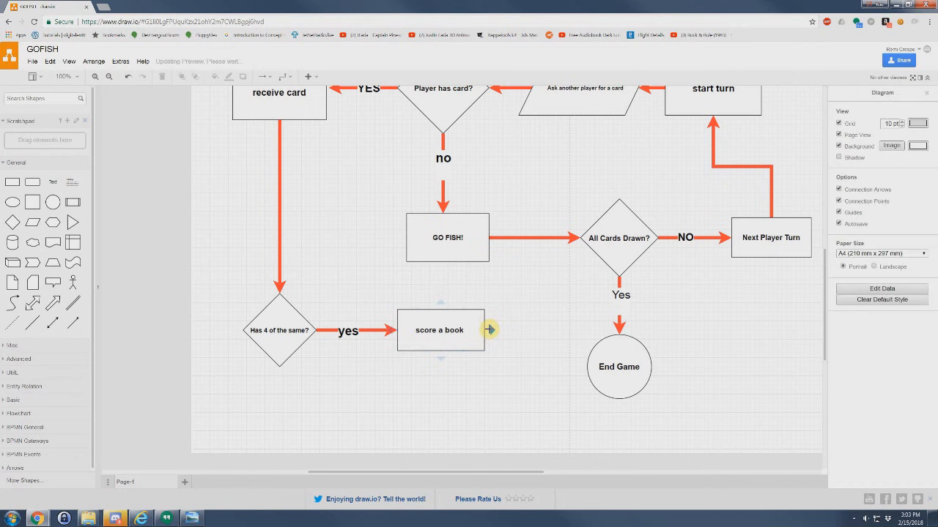
{"action": "mouse_move", "coordinate": [489, 330]}
{"action": "left_mouse_down"}
{"action": "mouse_move", "coordinate": [540, 325]}
{"action": "mouse_move", "coordinate": [547, 234]}
{"action": "mouse_move", "coordinate": [550, 243]}
{"action": "mouse_move", "coordinate": [580, 236]}
{"action": "left_mouse_up"}
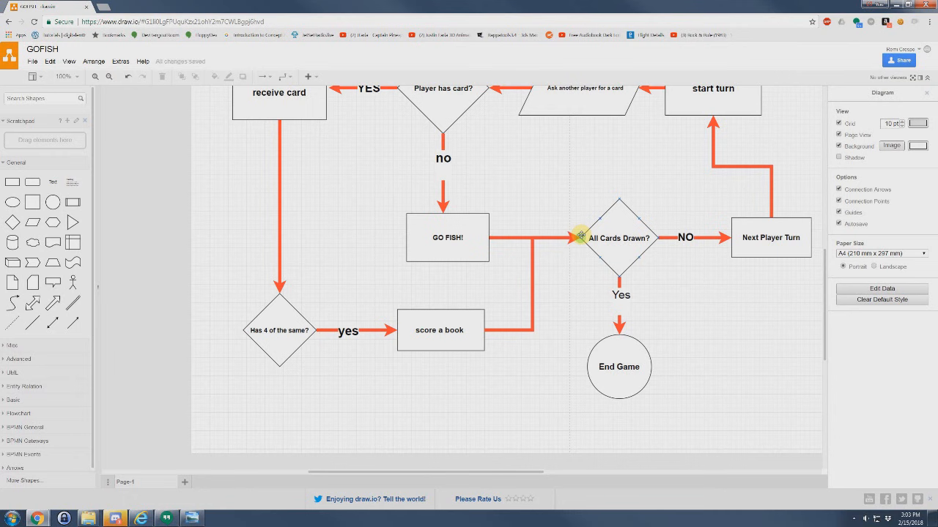
{"action": "left_click_drag", "start_coordinate": [580, 236], "coordinate": [580, 236]}
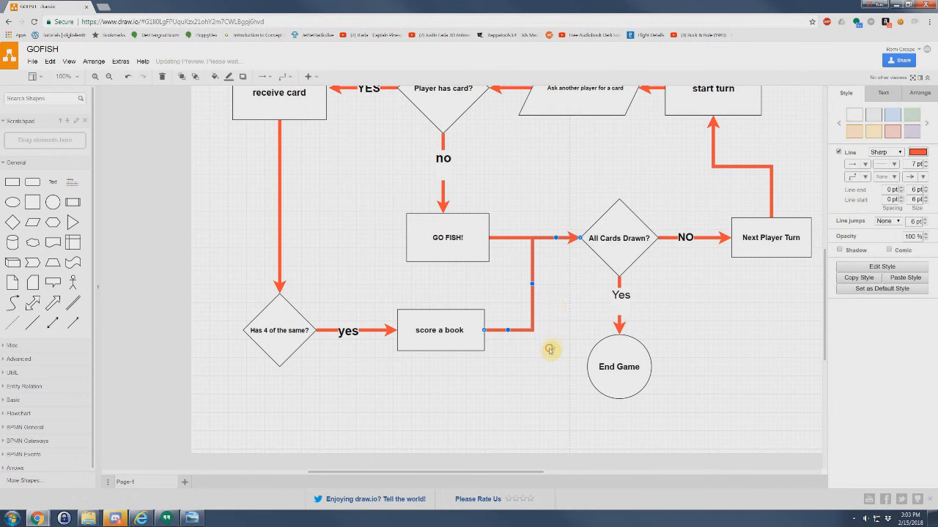
{"action": "left_click", "coordinate": [506, 355]}
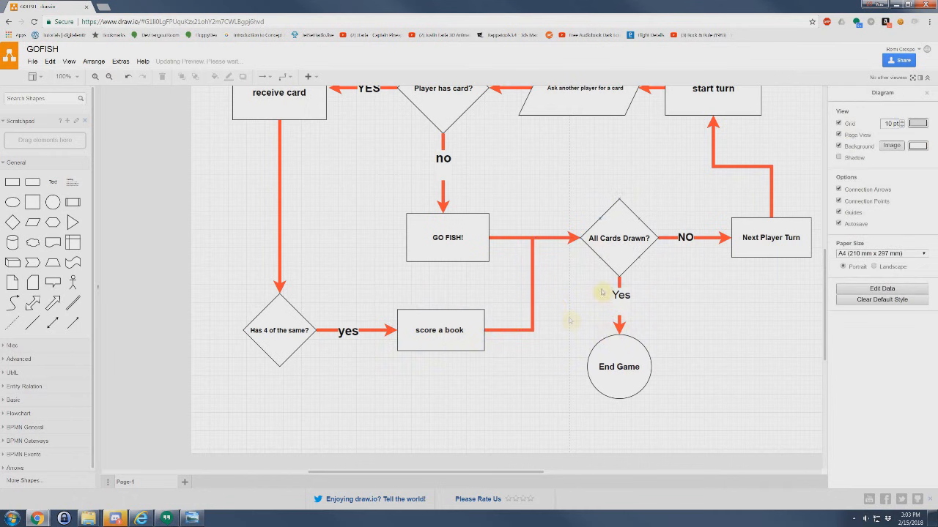
- Add a connector from the bottom of the "Has 4 of the same?" diamond to the left corner of "All Cards Drawn?"
{"action": "scroll", "coordinate": [555, 308], "scroll_direction": "down", "scroll_amount": 1}
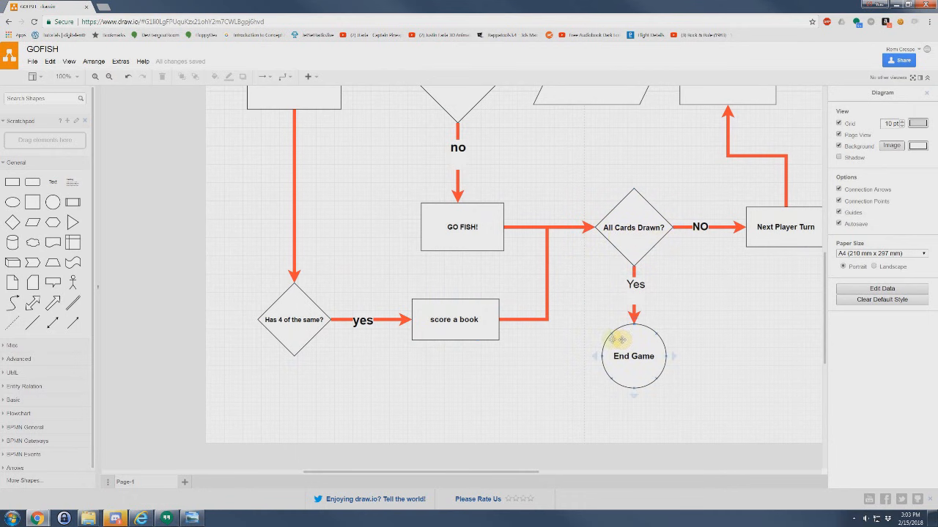
{"action": "left_click_drag", "start_coordinate": [524, 330], "coordinate": [645, 274]}
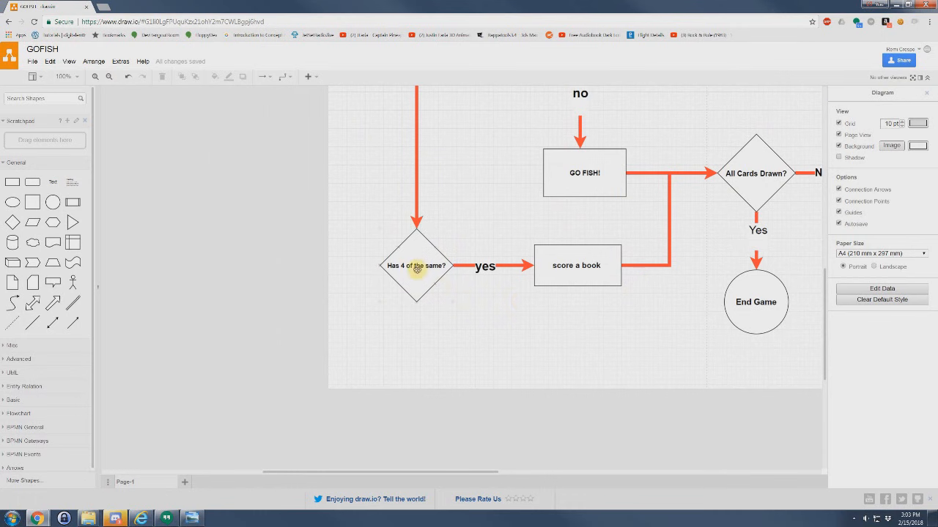
{"action": "left_click", "coordinate": [418, 266]}
{"action": "left_click", "coordinate": [505, 319]}
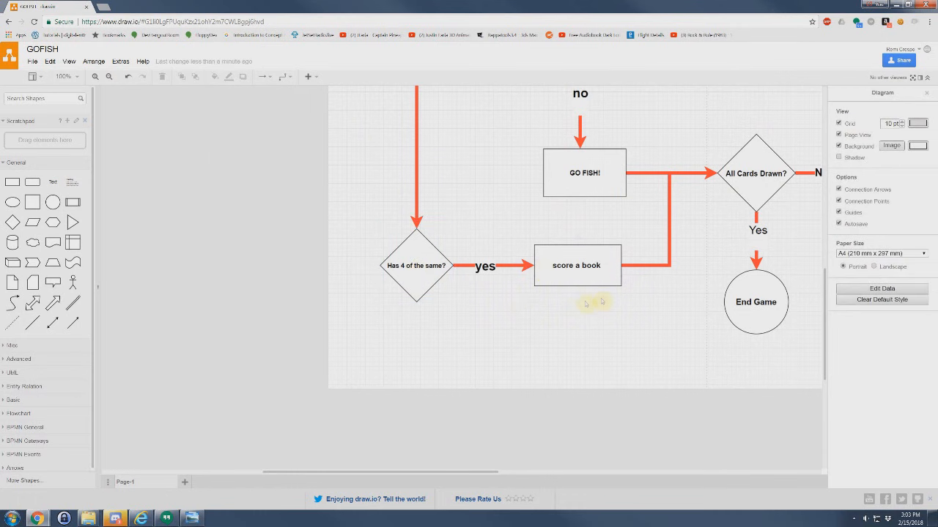
{"action": "left_click_drag", "start_coordinate": [663, 291], "coordinate": [481, 293]}
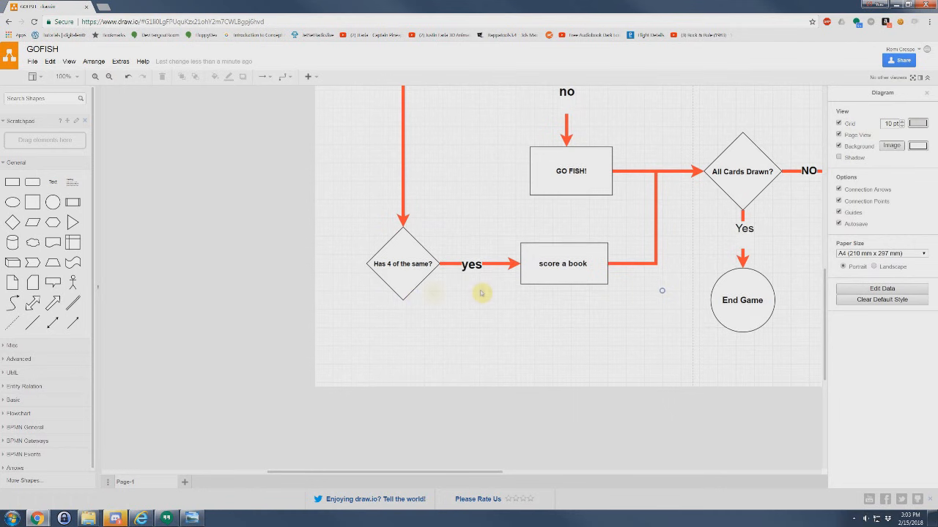
{"action": "left_click", "coordinate": [403, 287]}
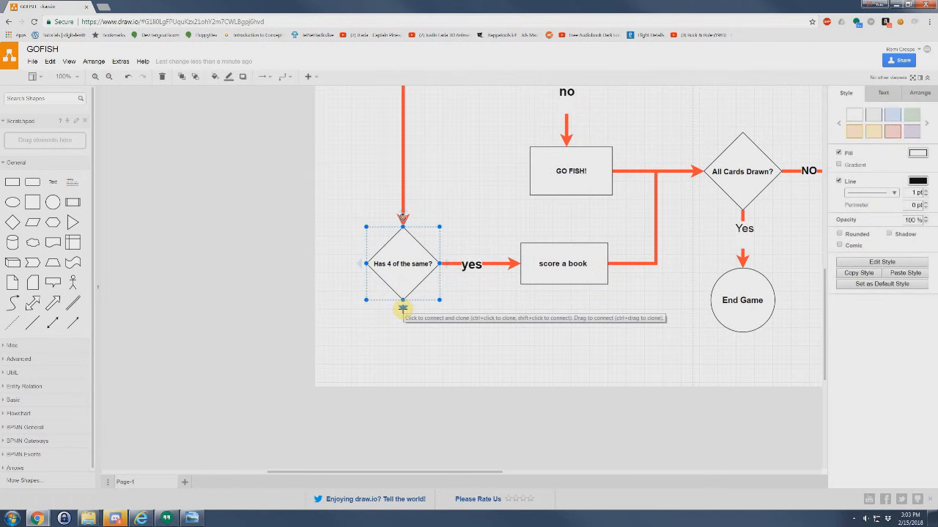
{"action": "left_click_drag", "start_coordinate": [403, 308], "coordinate": [401, 343]}
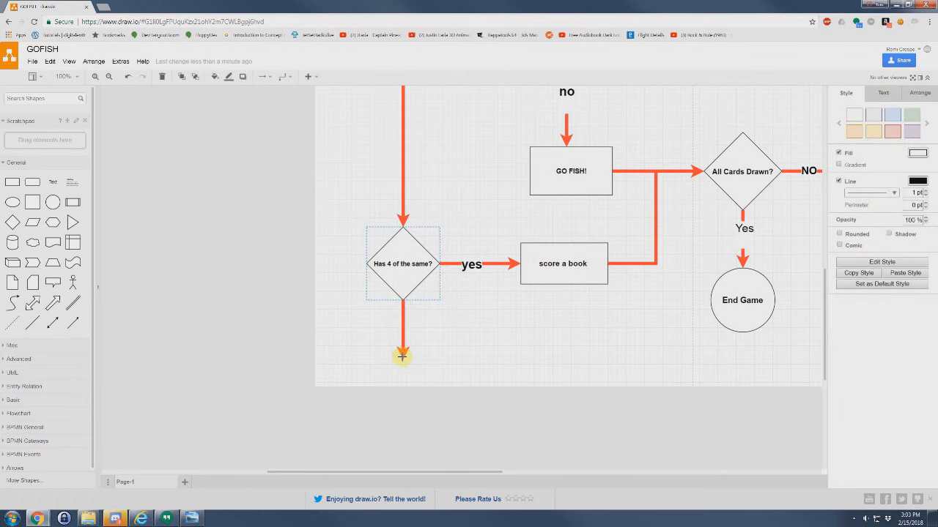
{"action": "mouse_move", "coordinate": [402, 357]}
{"action": "left_mouse_down"}
{"action": "mouse_move", "coordinate": [627, 367]}
{"action": "mouse_move", "coordinate": [676, 300]}
{"action": "mouse_move", "coordinate": [710, 165]}
{"action": "mouse_move", "coordinate": [703, 170]}
{"action": "left_mouse_up"}
{"action": "left_click_drag", "start_coordinate": [572, 214], "coordinate": [688, 386]}
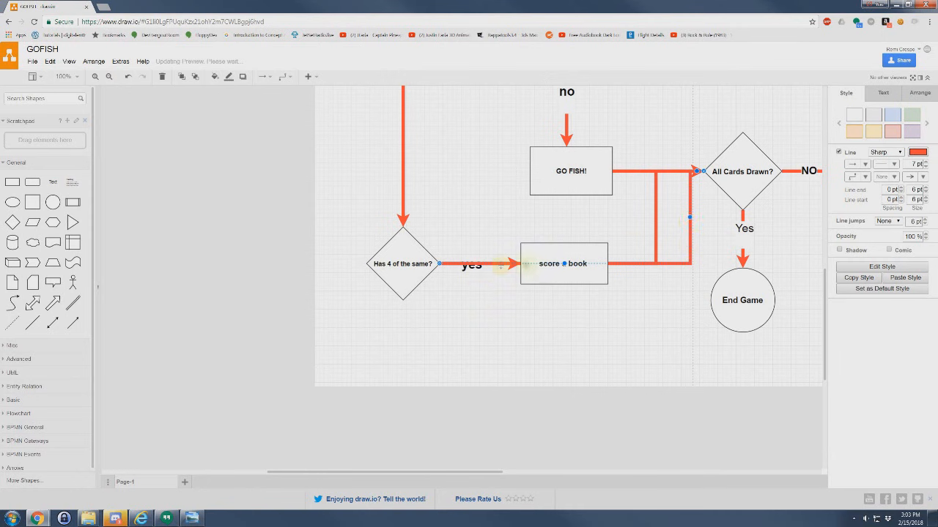
- Reroute the new connector beneath "score a book", with its vertical segment between that rectangle's own connector and the "All Cards Drawn?" diamond
{"action": "left_click_drag", "start_coordinate": [565, 263], "coordinate": [567, 332]}
{"action": "left_click_drag", "start_coordinate": [689, 251], "coordinate": [678, 252]}
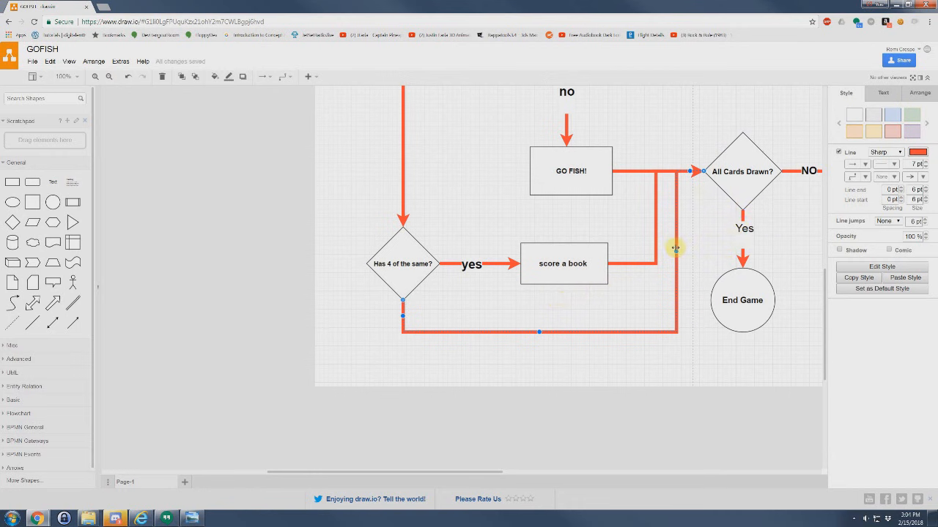
{"action": "left_click_drag", "start_coordinate": [677, 251], "coordinate": [634, 265]}
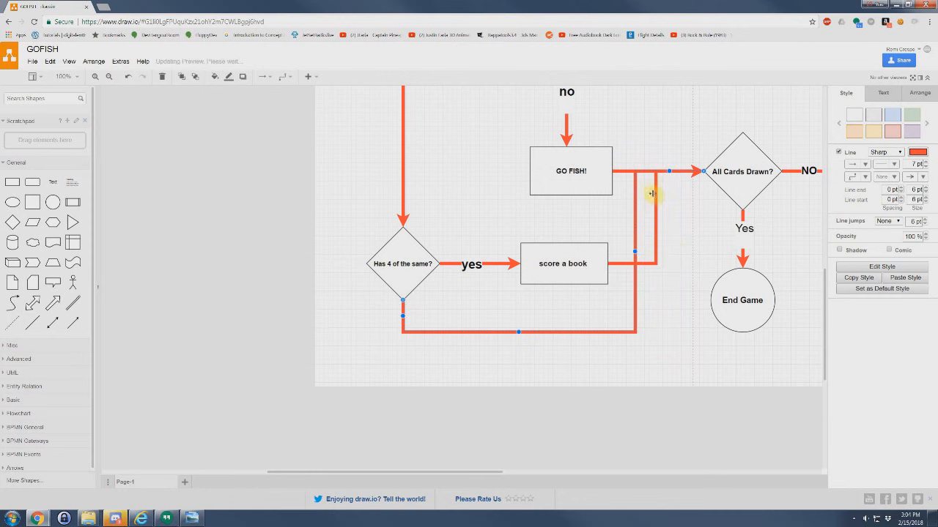
{"action": "left_click_drag", "start_coordinate": [668, 173], "coordinate": [668, 262]}
{"action": "left_click_drag", "start_coordinate": [701, 216], "coordinate": [639, 216]}
{"action": "left_click_drag", "start_coordinate": [636, 261], "coordinate": [701, 257]}
{"action": "left_click", "coordinate": [535, 313]}
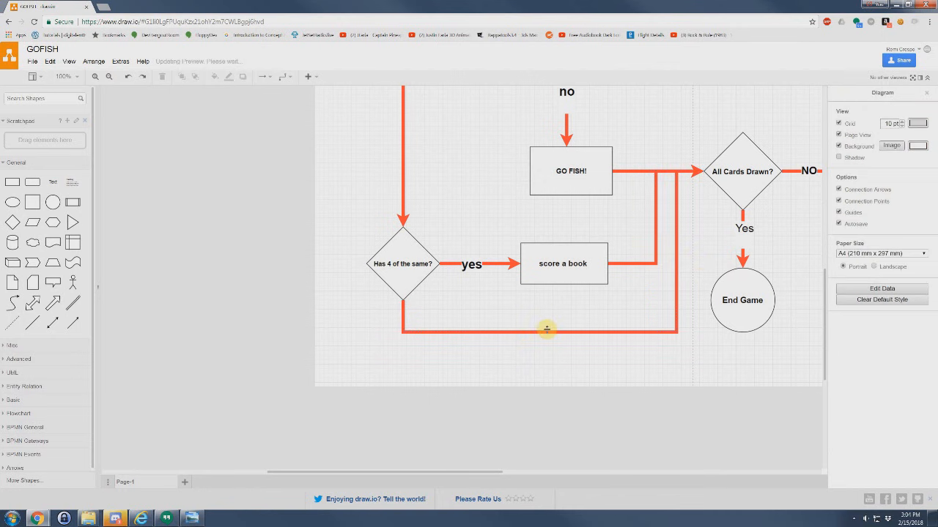
- Label the connector running beneath "score a book" with "no" in 22 pt text
{"action": "left_click", "coordinate": [538, 331]}
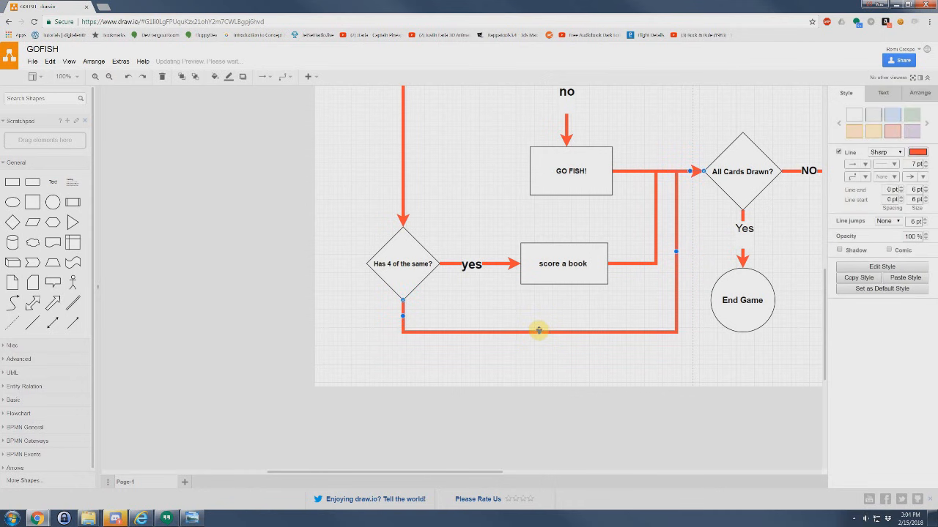
{"action": "double_click", "coordinate": [530, 331]}
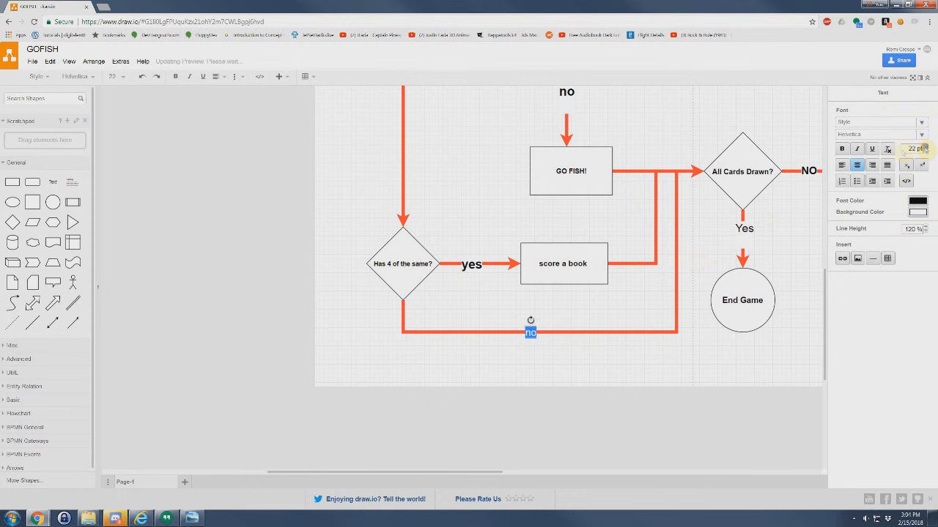
{"action": "left_click", "coordinate": [696, 126]}
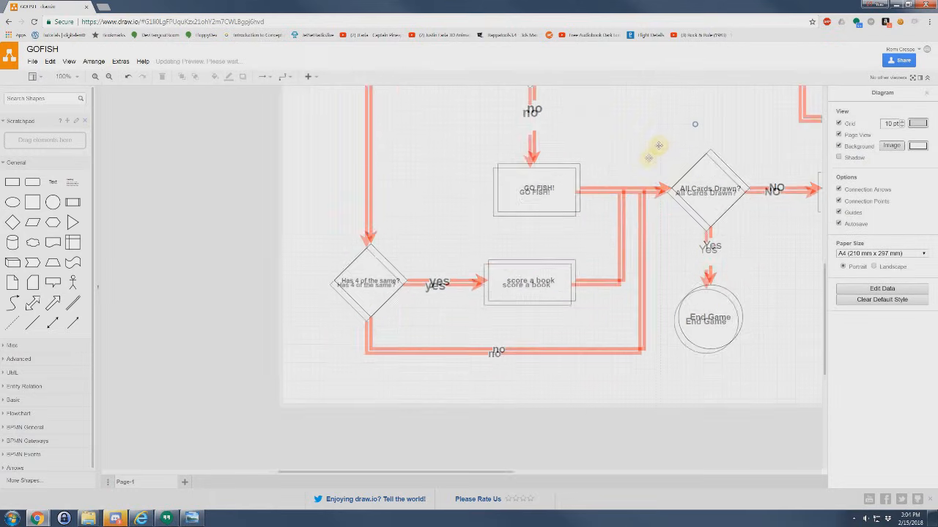
- Review the whole flowchart at a reduced zoom, checking the label sizes of the shapes in the first row
{"action": "left_click_drag", "start_coordinate": [658, 146], "coordinate": [553, 295]}
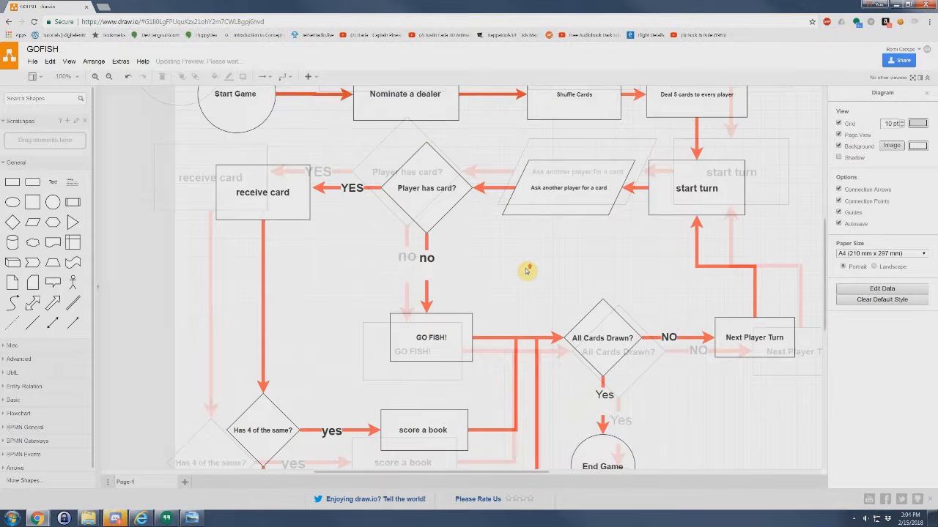
{"action": "scroll", "coordinate": [526, 270], "scroll_direction": "down", "scroll_amount": 3}
{"action": "scroll", "coordinate": [528, 268], "scroll_direction": "up", "scroll_amount": 3}
{"action": "scroll", "coordinate": [530, 264], "scroll_direction": "down", "scroll_amount": 3}
{"action": "scroll", "coordinate": [531, 263], "scroll_direction": "up", "scroll_amount": 2}
{"action": "scroll", "coordinate": [531, 260], "scroll_direction": "down", "scroll_amount": 2}
{"action": "scroll", "coordinate": [533, 256], "scroll_direction": "up", "scroll_amount": 1}
{"action": "scroll", "coordinate": [535, 256], "scroll_direction": "down", "scroll_amount": 2}
{"action": "scroll", "coordinate": [540, 250], "scroll_direction": "up", "scroll_amount": 2}
{"action": "scroll", "coordinate": [545, 243], "scroll_direction": "down", "scroll_amount": 1}
{"action": "scroll", "coordinate": [548, 233], "scroll_direction": "up", "scroll_amount": 1}
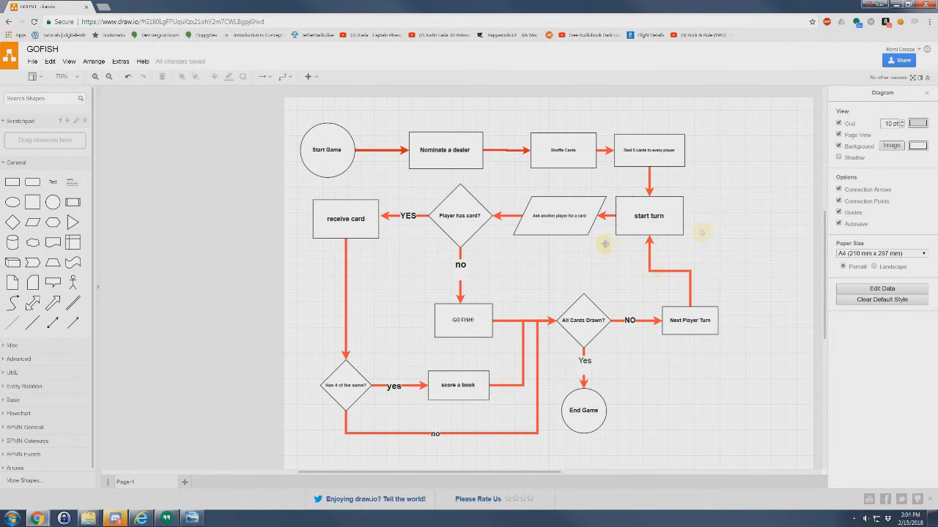
{"action": "scroll", "coordinate": [565, 237], "scroll_direction": "left", "scroll_amount": 3}
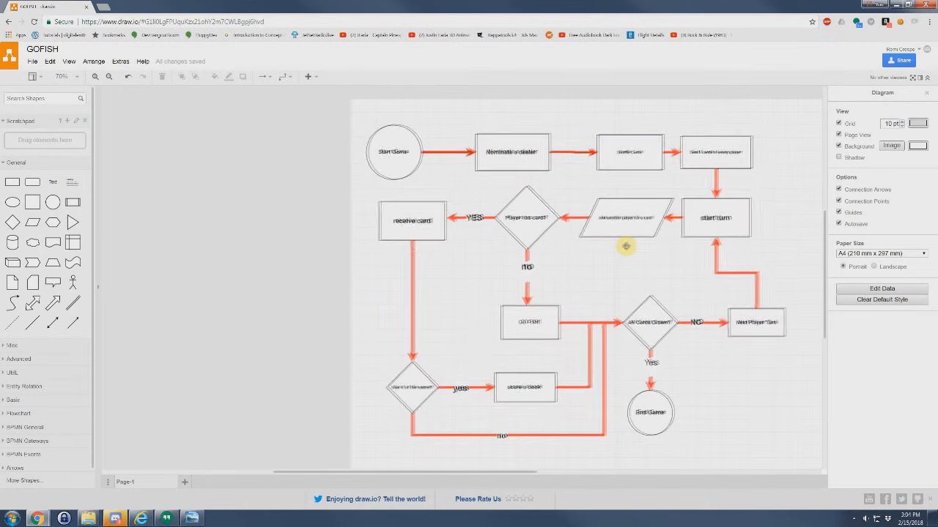
{"action": "left_click_drag", "start_coordinate": [625, 242], "coordinate": [665, 219]}
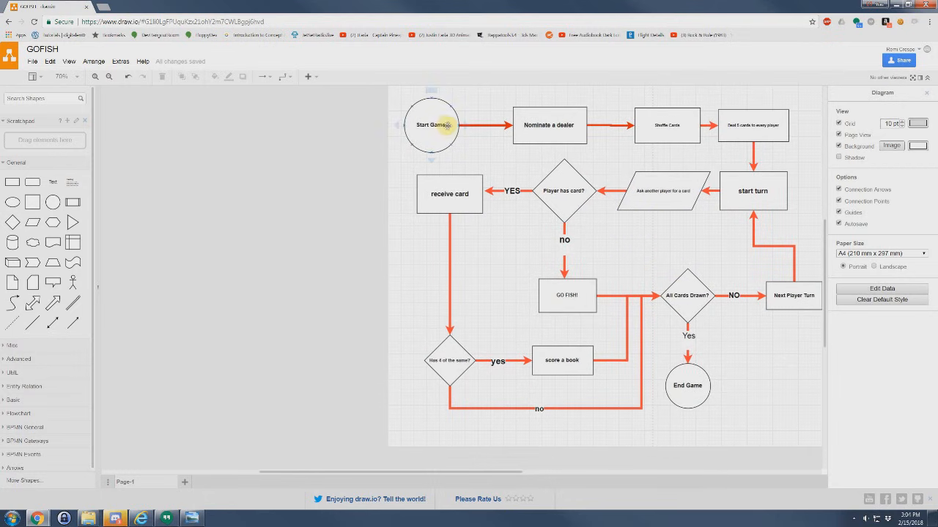
{"action": "left_click_drag", "start_coordinate": [491, 139], "coordinate": [385, 130]}
{"action": "left_click", "coordinate": [428, 143]}
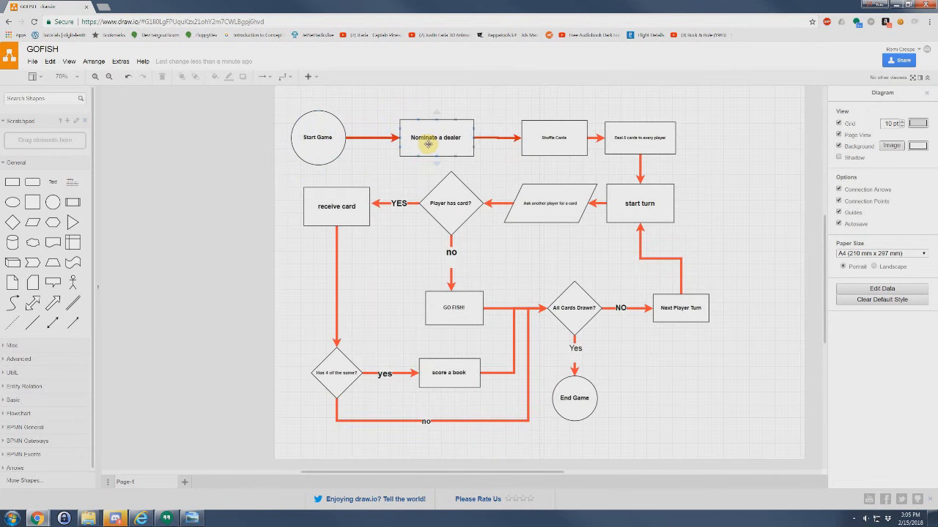
- Enlarge the "Shuffle Cards" label to 19 pt and slightly increase the font size of "Deal 5 cards to every player"
{"action": "double_click", "coordinate": [560, 137]}
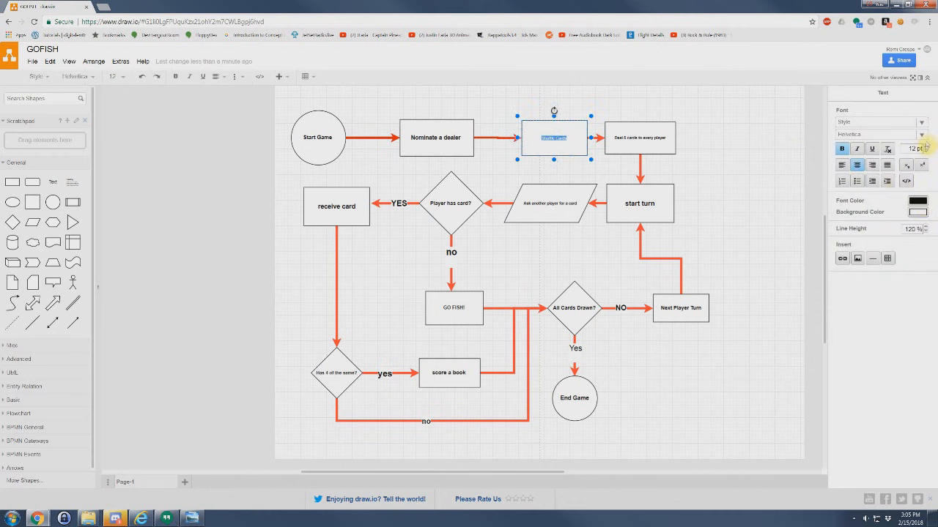
{"action": "left_click", "coordinate": [926, 148]}
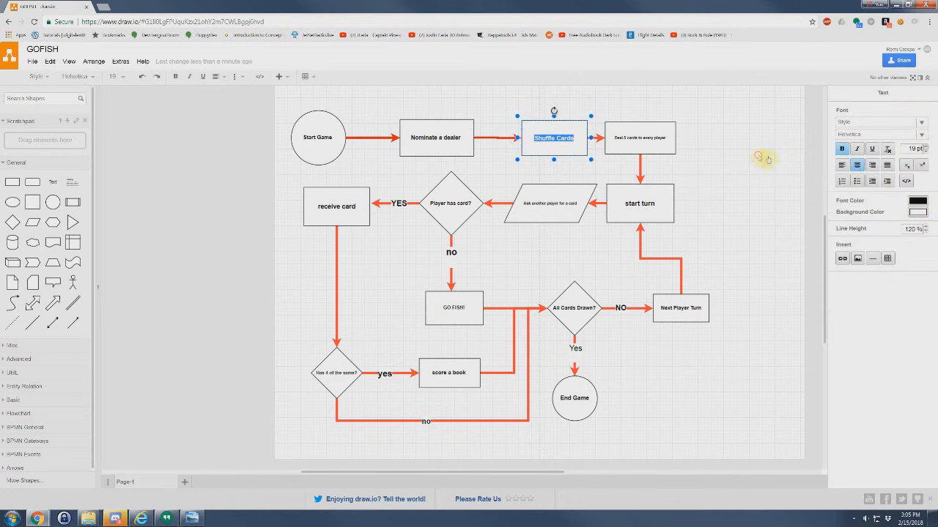
{"action": "left_click", "coordinate": [638, 138]}
{"action": "double_click", "coordinate": [639, 139]}
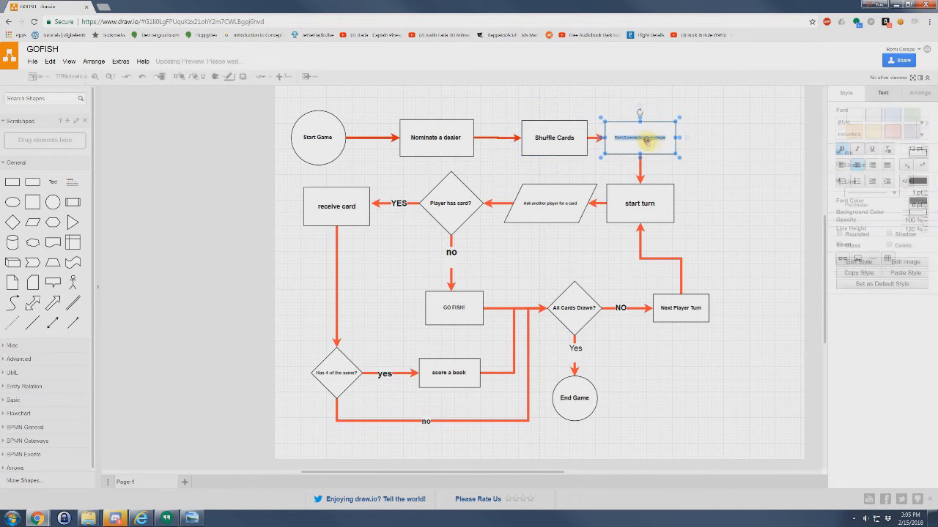
{"action": "left_click", "coordinate": [926, 148]}
{"action": "left_click", "coordinate": [926, 148]}
{"action": "left_click", "coordinate": [732, 158]}
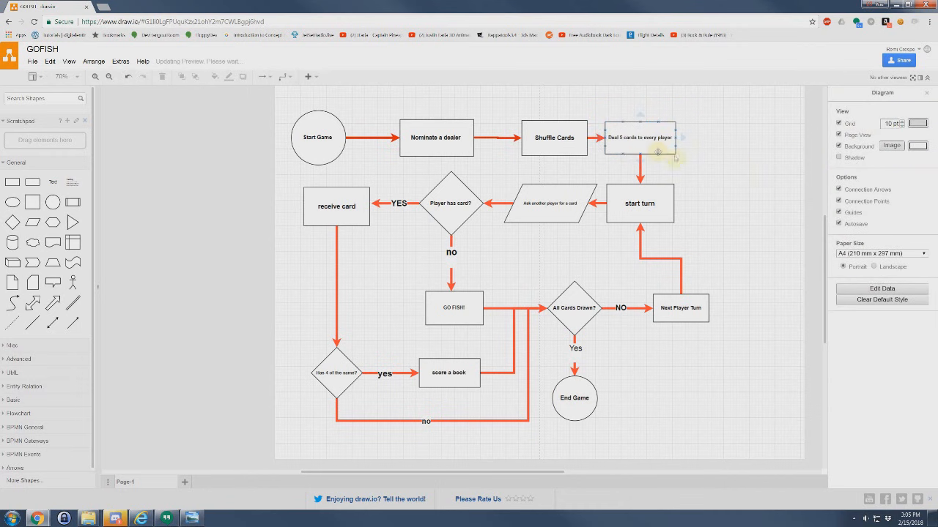
- Trace the game flow from "Ask another player for a card" through both "Player has card?" branches to "Next Player Turn" and "End Game"
{"action": "left_click_drag", "start_coordinate": [729, 184], "coordinate": [814, 163]}
{"action": "left_click", "coordinate": [754, 186]}
{"action": "left_click", "coordinate": [668, 230]}
{"action": "left_click", "coordinate": [611, 187]}
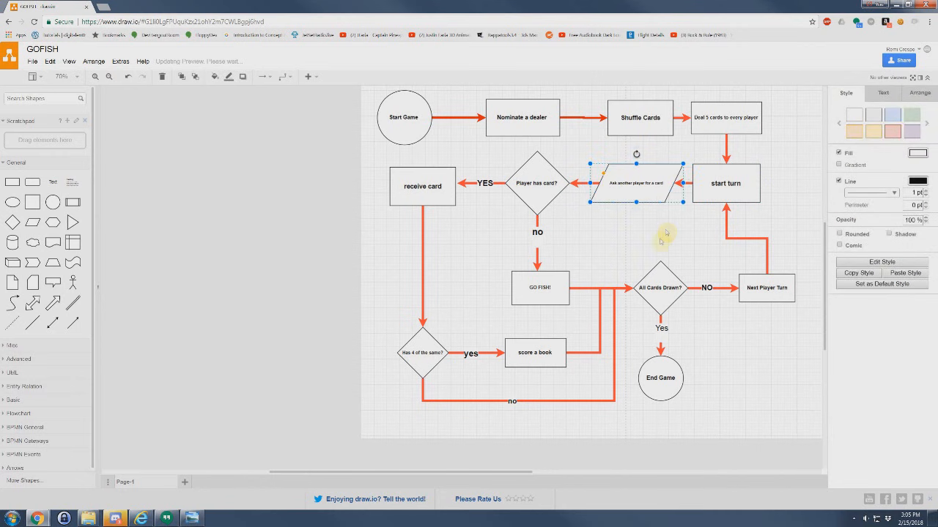
{"action": "left_click", "coordinate": [621, 228]}
{"action": "left_click", "coordinate": [535, 184]}
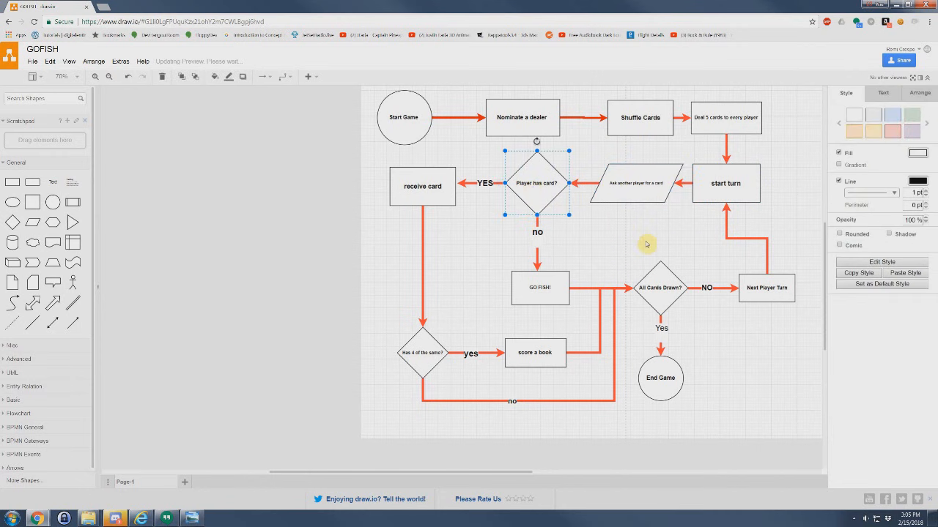
{"action": "left_click_drag", "start_coordinate": [647, 243], "coordinate": [623, 247]}
{"action": "left_click", "coordinate": [466, 216]}
{"action": "left_click", "coordinate": [409, 200]}
{"action": "scroll", "coordinate": [439, 310], "scroll_direction": "down", "scroll_amount": 1}
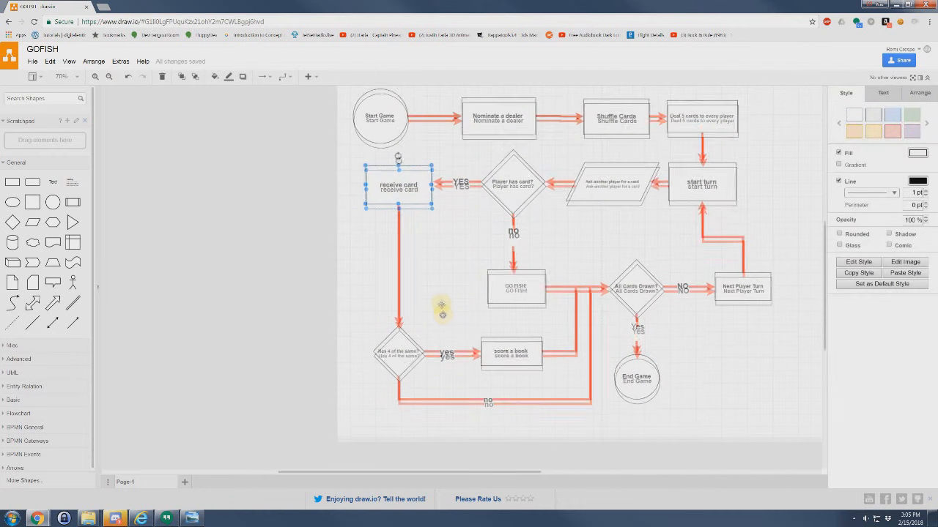
{"action": "left_click", "coordinate": [397, 341]}
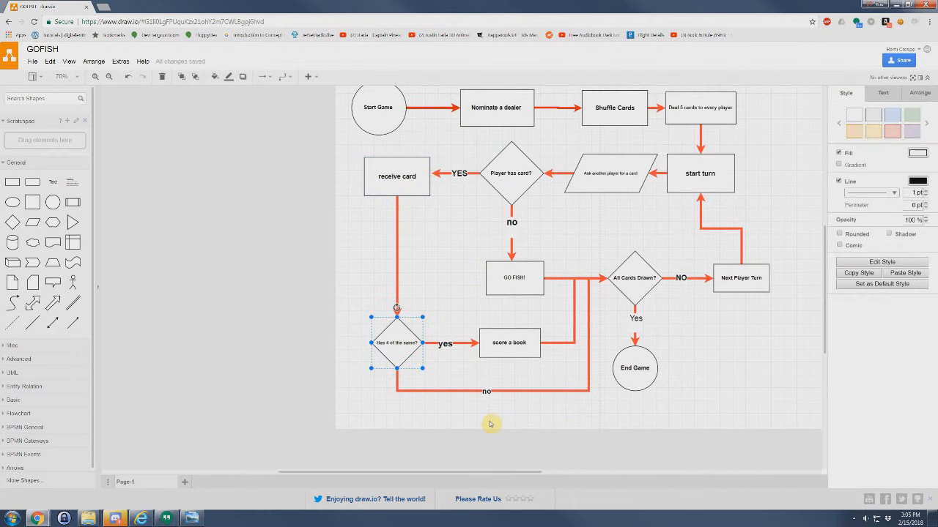
{"action": "left_click", "coordinate": [506, 342]}
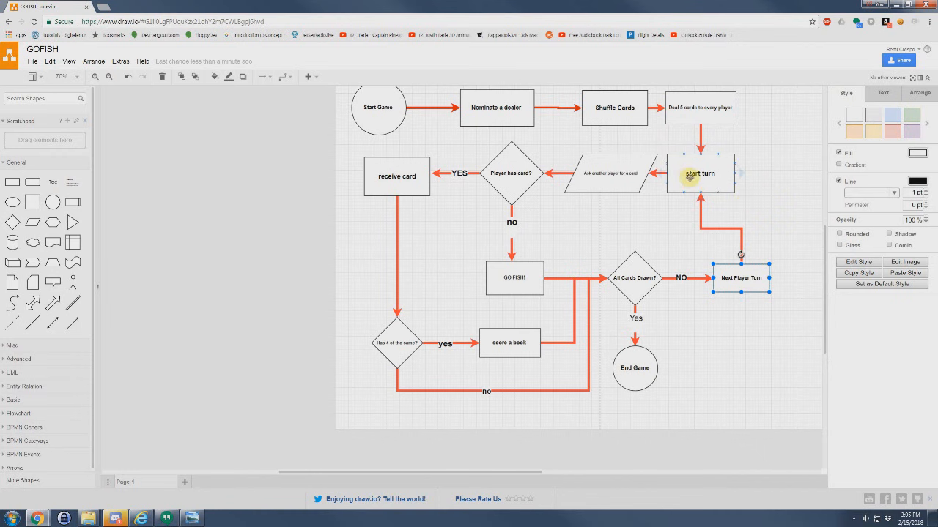
{"action": "left_click_drag", "start_coordinate": [561, 204], "coordinate": [616, 219]}
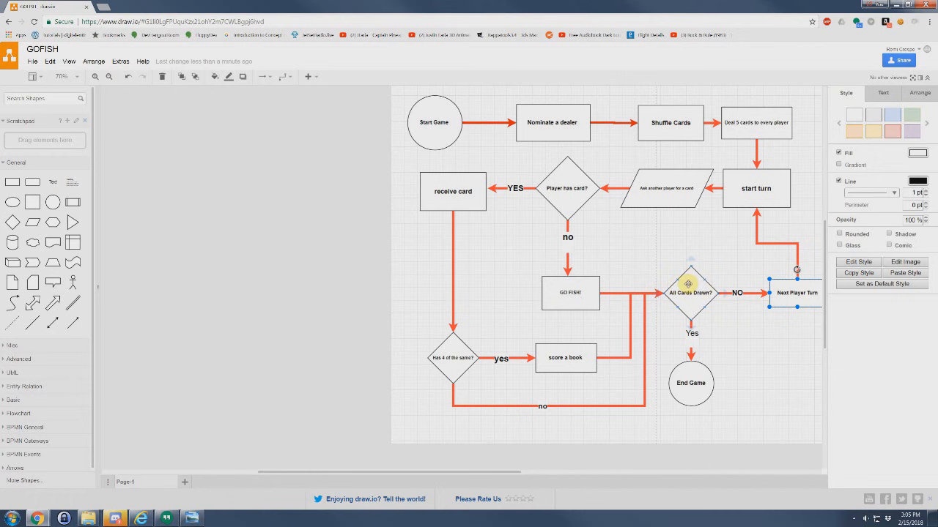
{"action": "left_click_drag", "start_coordinate": [754, 318], "coordinate": [698, 320]}
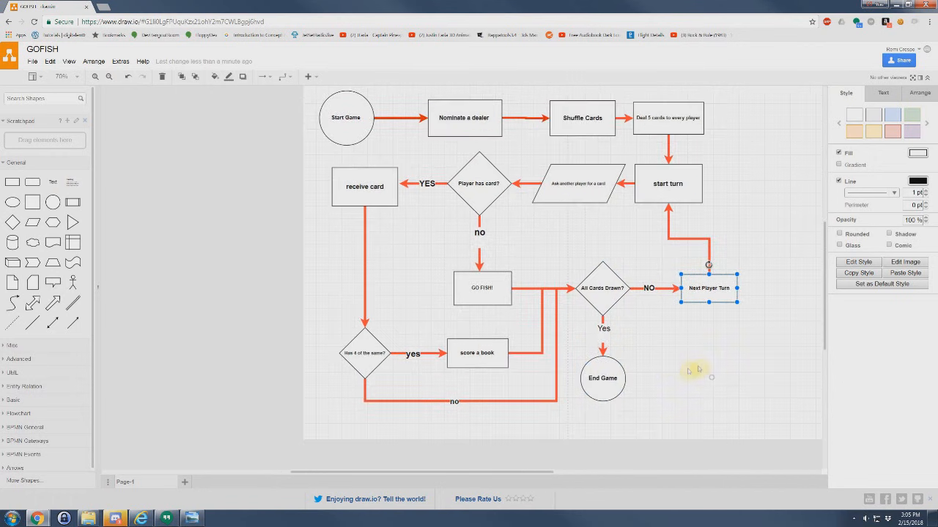
{"action": "left_click", "coordinate": [689, 343]}
{"action": "left_click_drag", "start_coordinate": [684, 331], "coordinate": [652, 350]}
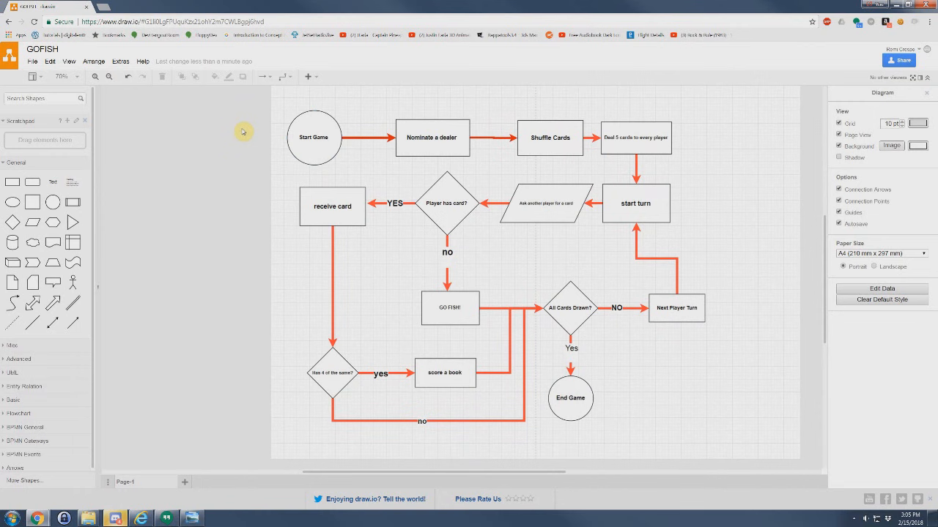
- Export the flowchart as a PNG image at 100% zoom with a border width of 5
{"action": "mouse_move", "coordinate": [286, 199]}
{"action": "left_mouse_down"}
{"action": "mouse_move", "coordinate": [281, 211]}
{"action": "mouse_move", "coordinate": [299, 206]}
{"action": "left_mouse_up"}
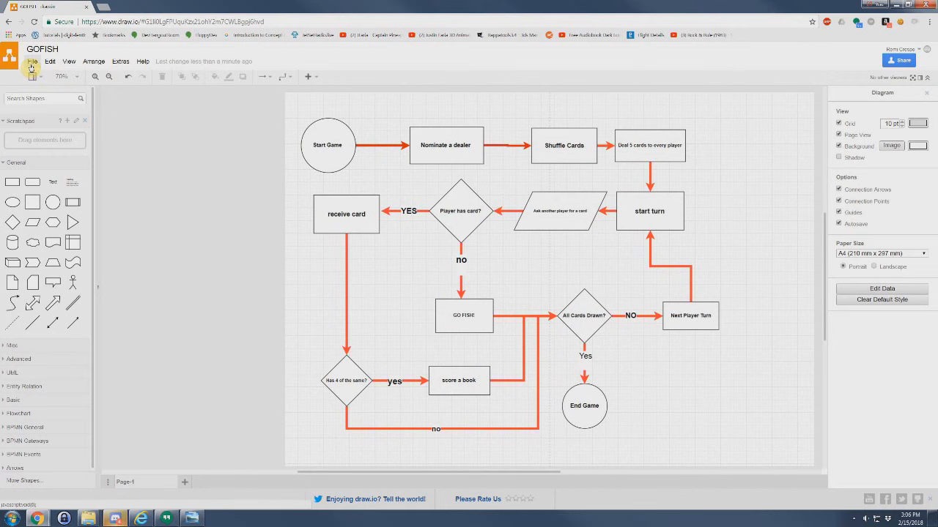
{"action": "left_click", "coordinate": [31, 63]}
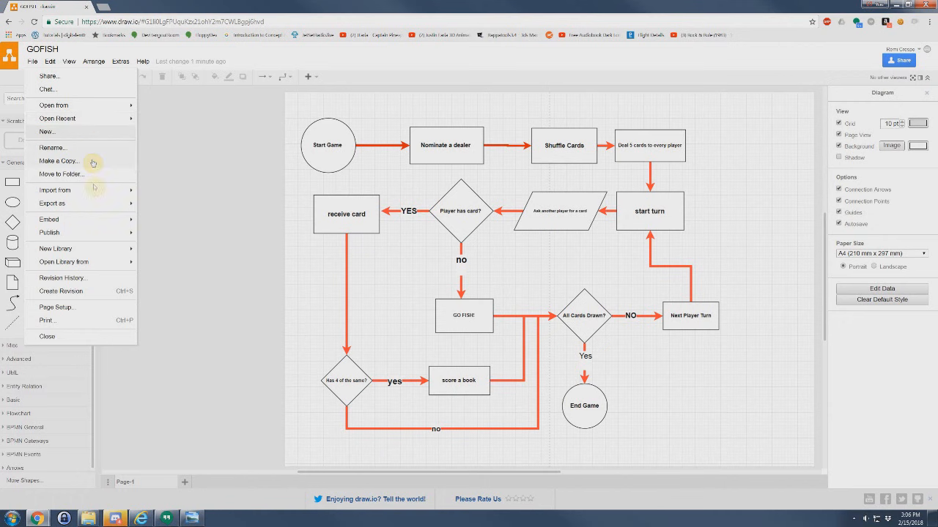
{"action": "mouse_move", "coordinate": [85, 204]}
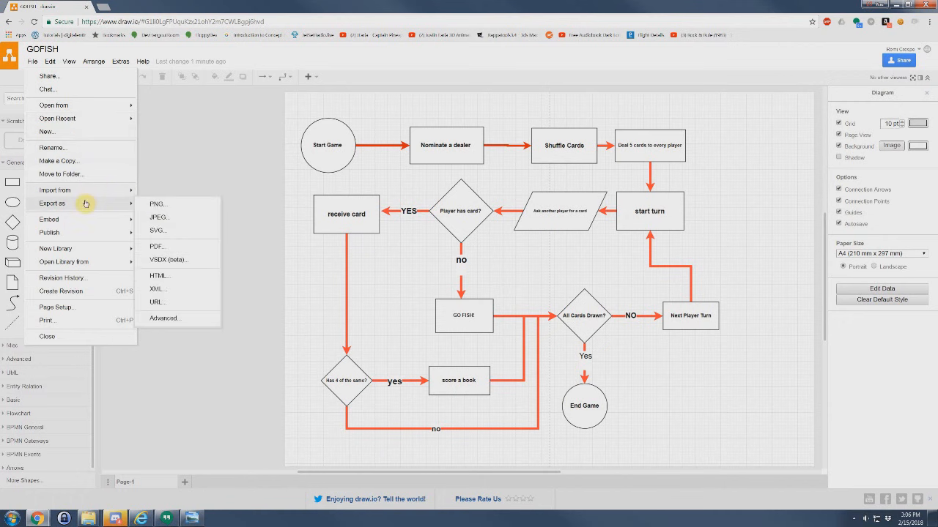
{"action": "left_click", "coordinate": [170, 208]}
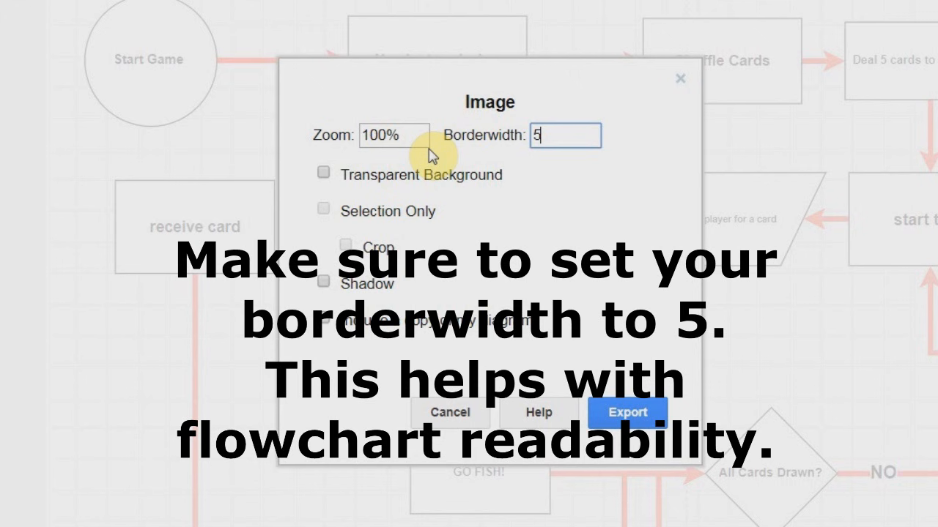
{"action": "left_click", "coordinate": [525, 292]}
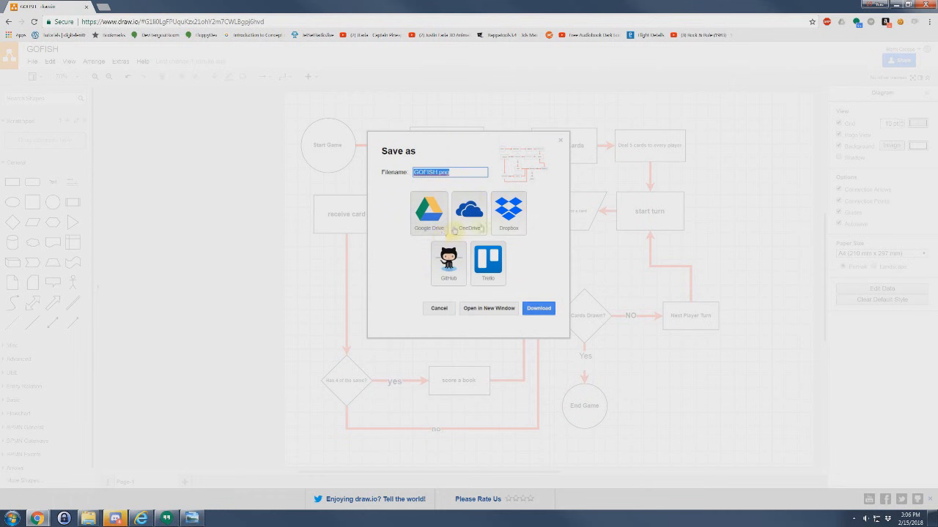
- Download the exported image as GOFISH.png and open the downloaded file in Windows Photo Viewer
{"action": "left_click", "coordinate": [546, 310]}
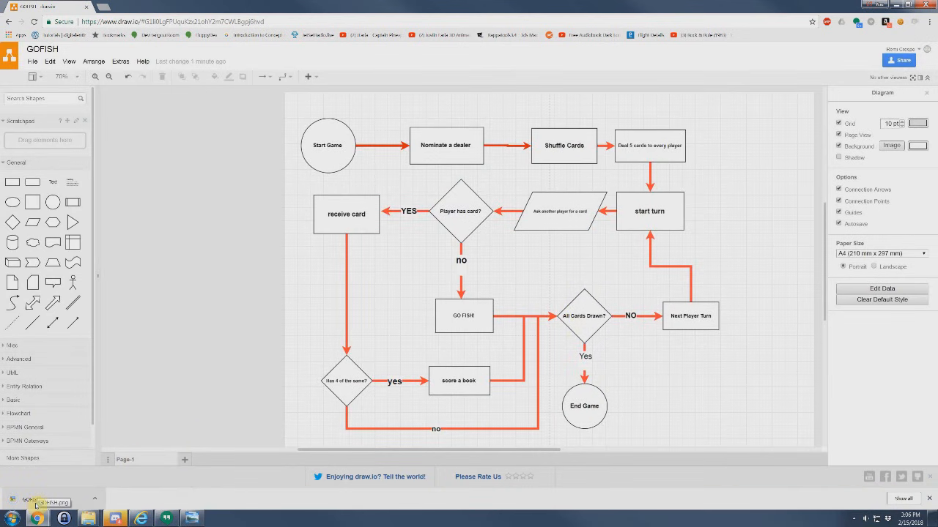
{"action": "left_click", "coordinate": [37, 502]}
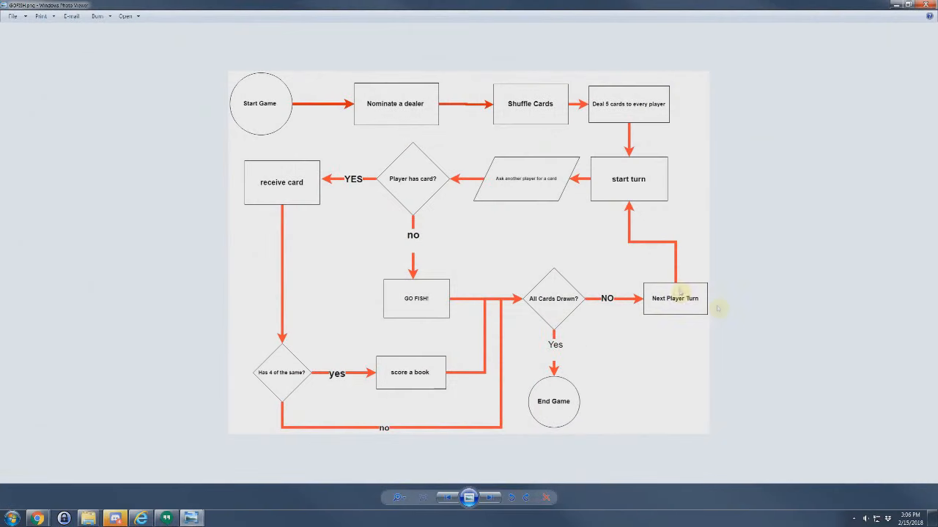